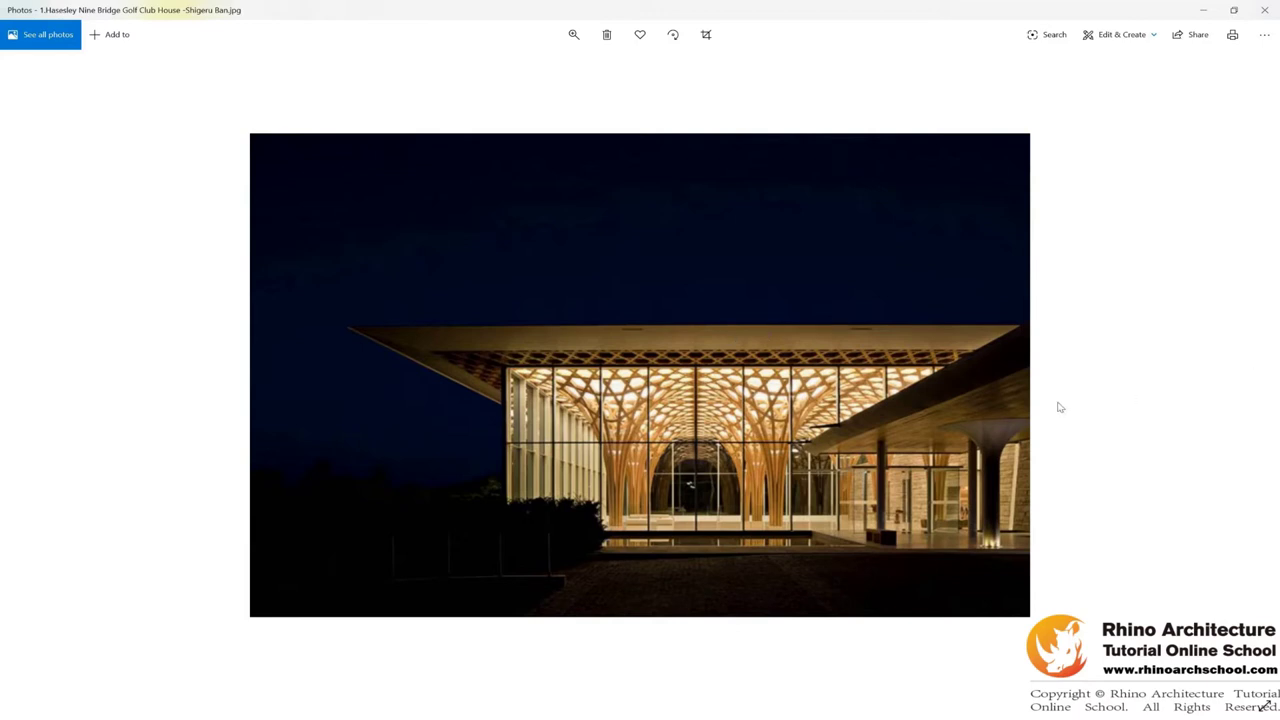
Step through the club house photos to the Axon.jpg drawing, then return to the project folder
left_click(1249, 375)
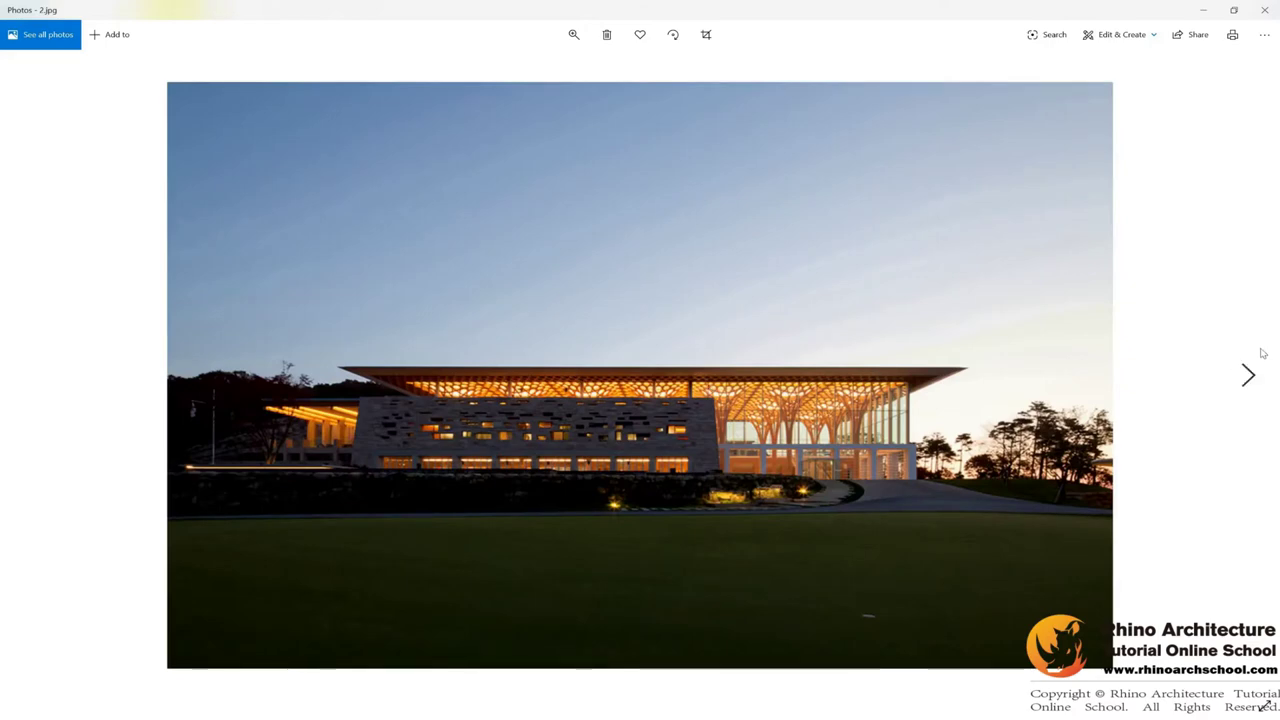
left_click(1249, 372)
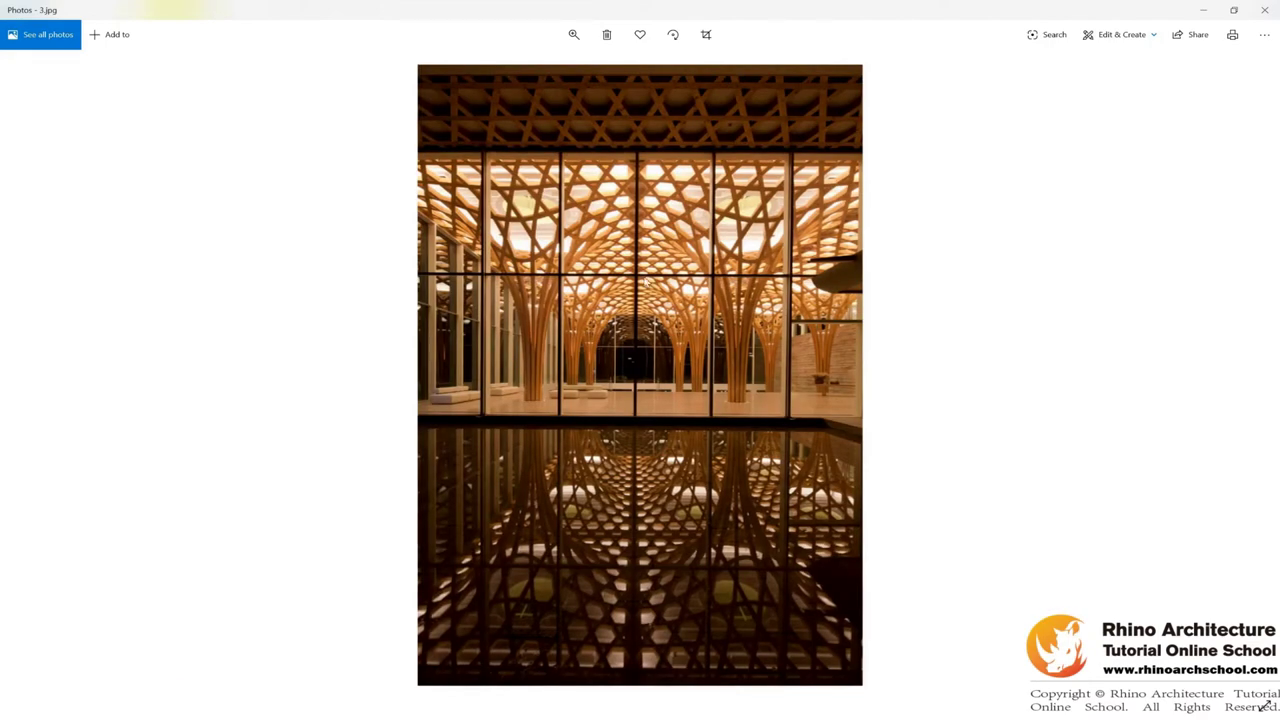
left_click(1262, 372)
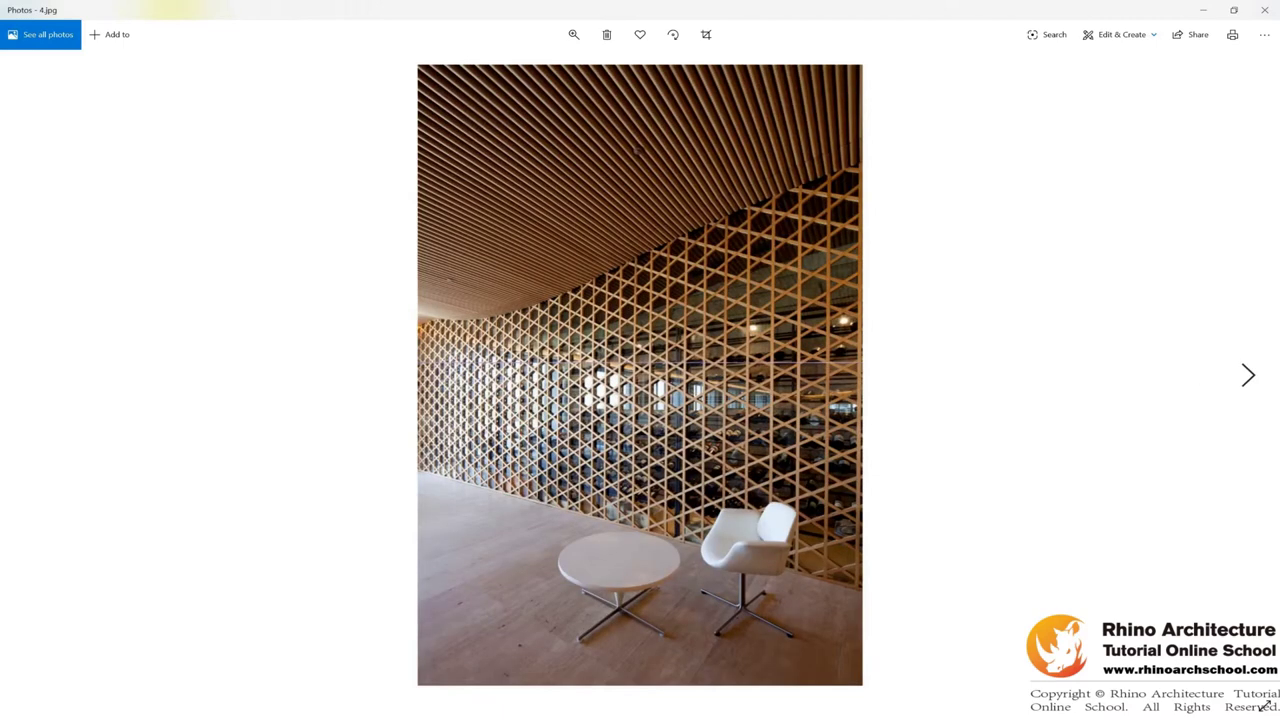
left_click(1270, 378)
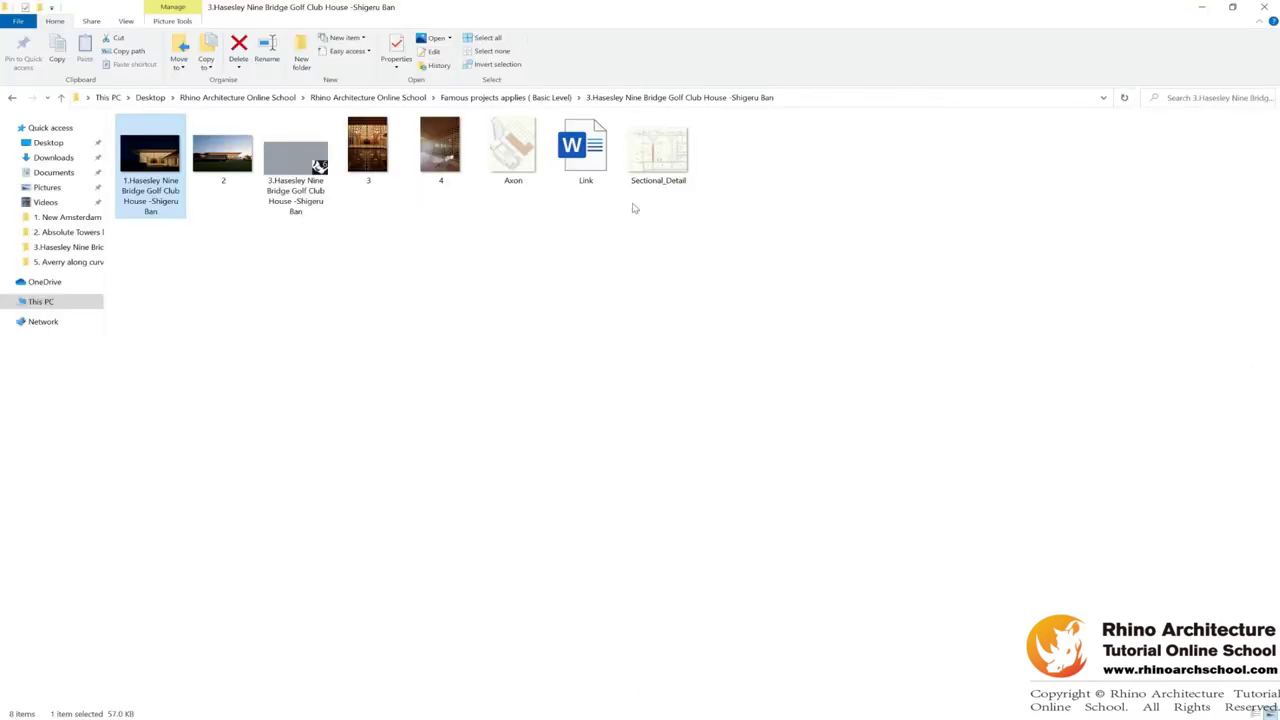
left_click(642, 214)
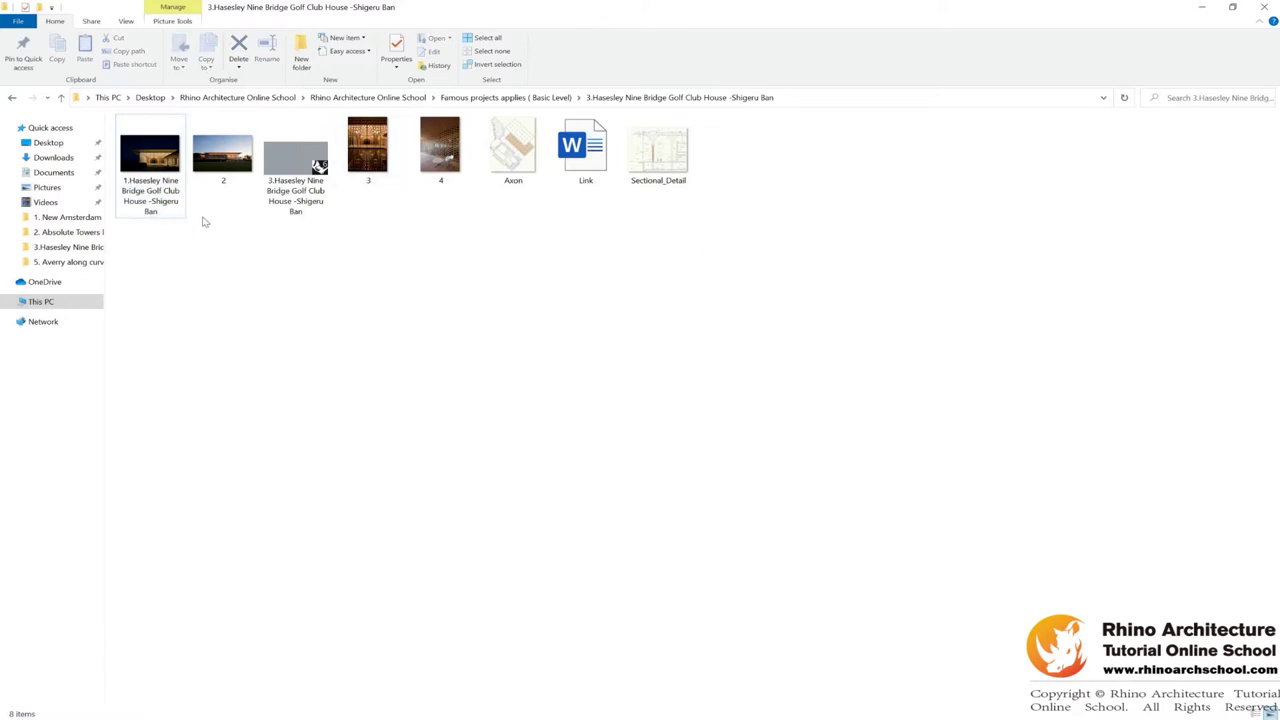
Select the Link Word document in the Hasesley Nine Bridge folder
left_click(578, 155)
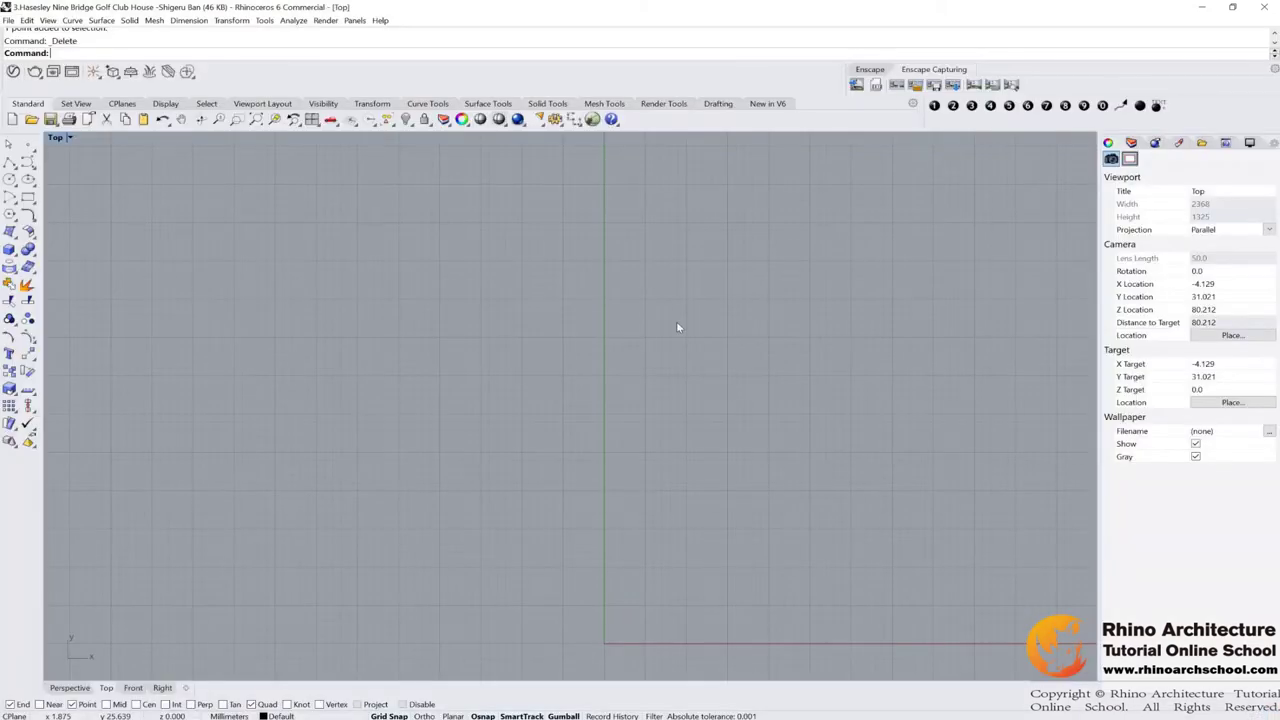
In the maximized Front view, draw a four-point profile curve from the upper right down to the origin
scroll(658, 285, "down", 3)
double_click(56, 137)
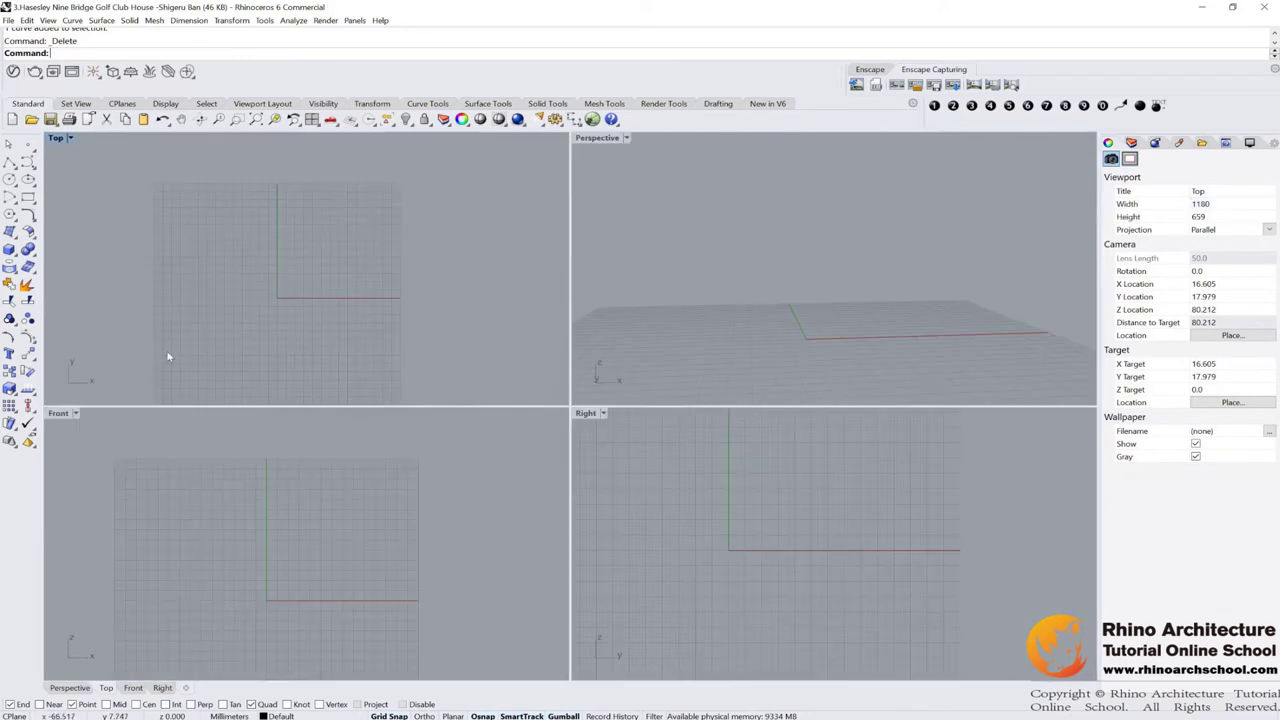
double_click(60, 414)
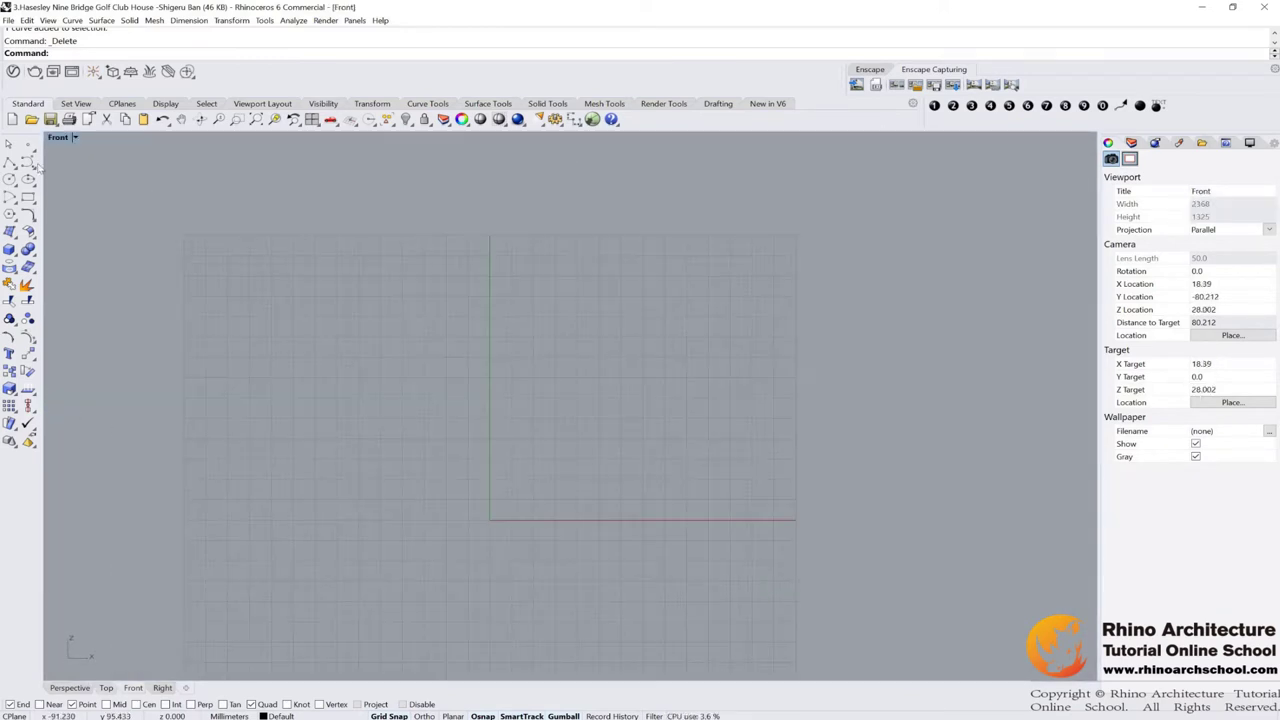
left_click(27, 161)
scroll(566, 300, "up", 2)
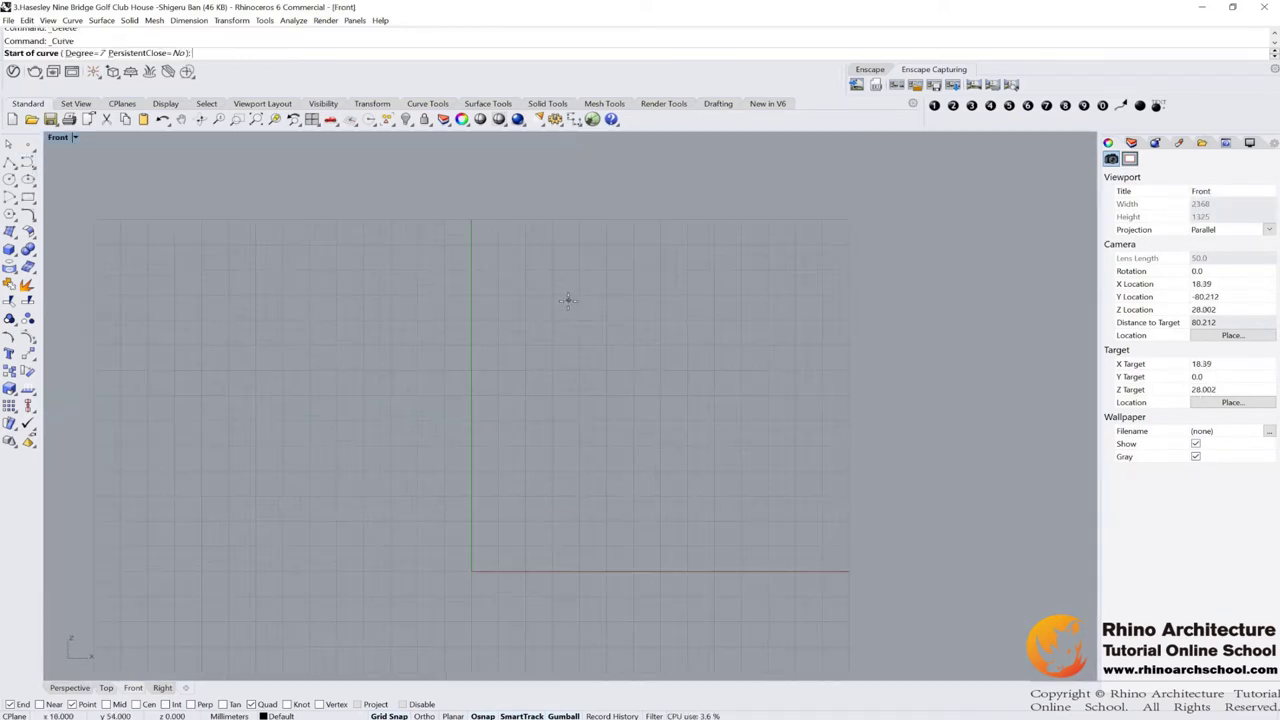
right_click_drag(560, 290, 587, 258)
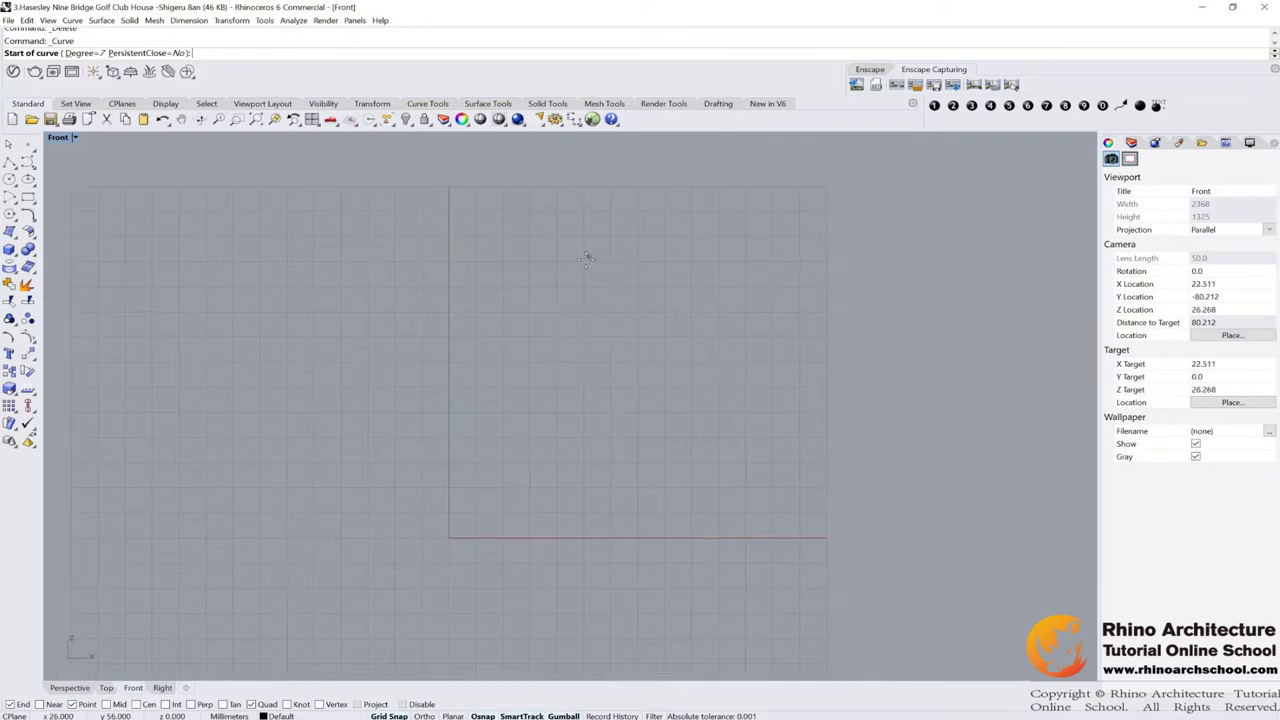
left_click(588, 262)
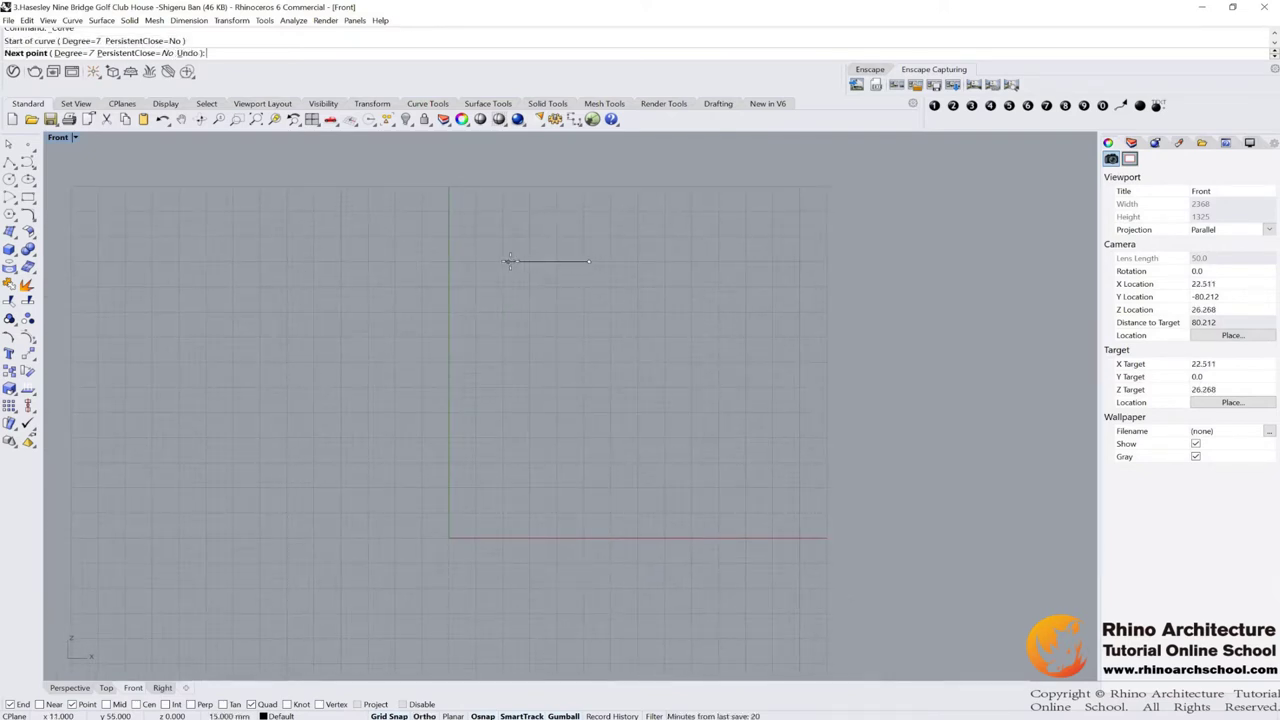
left_click(509, 262)
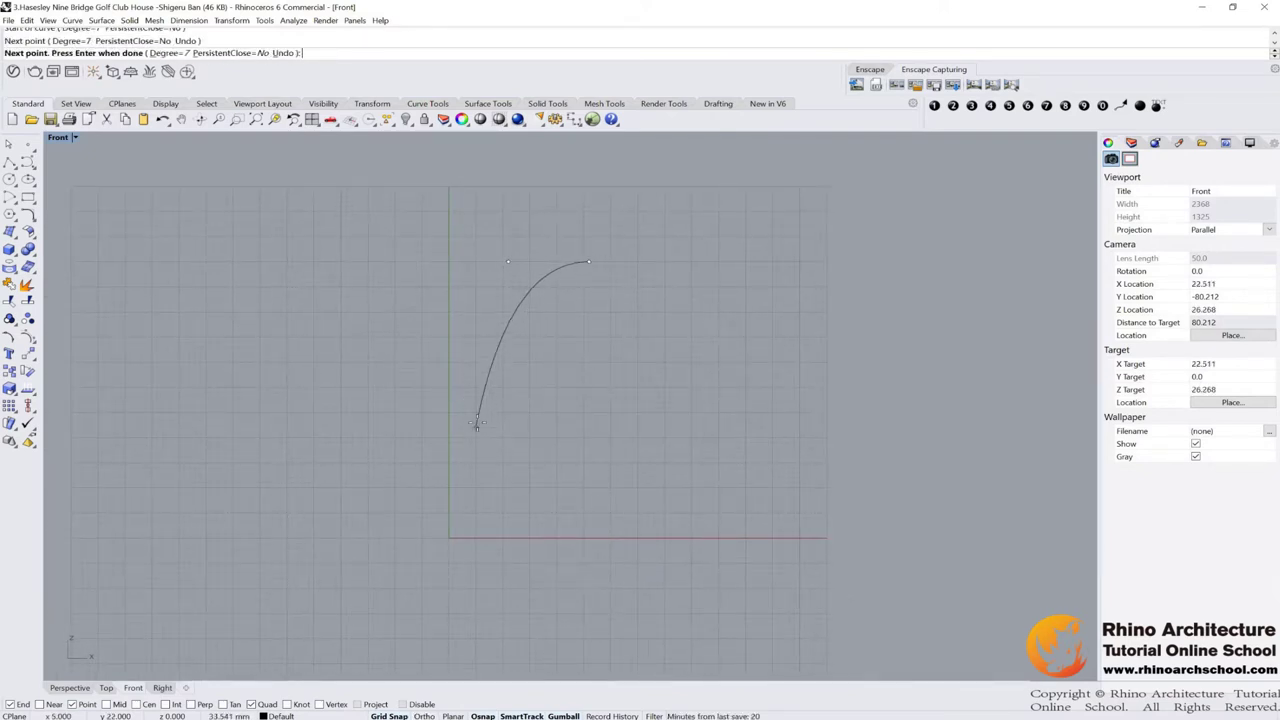
left_click(476, 377)
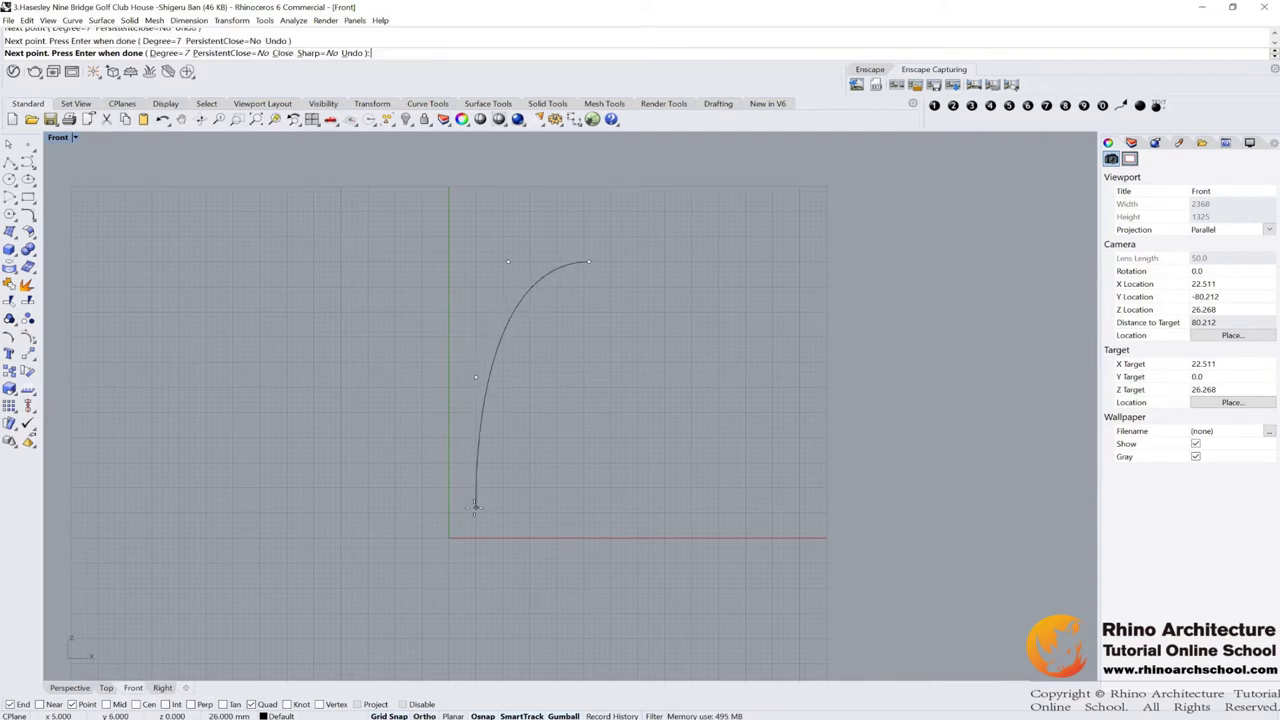
left_click(471, 538)
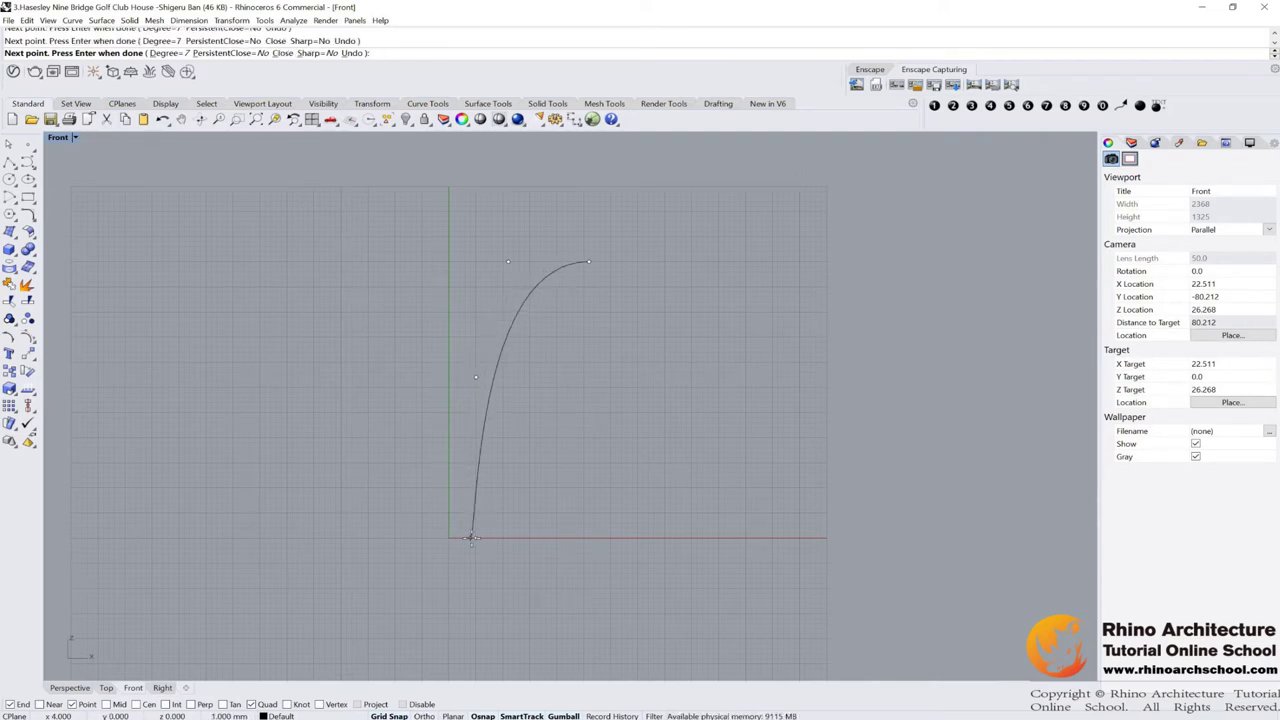
key("Return")
Select the profile curve and check its top and lower control points
left_click(499, 330)
scroll(499, 328, "up", 1)
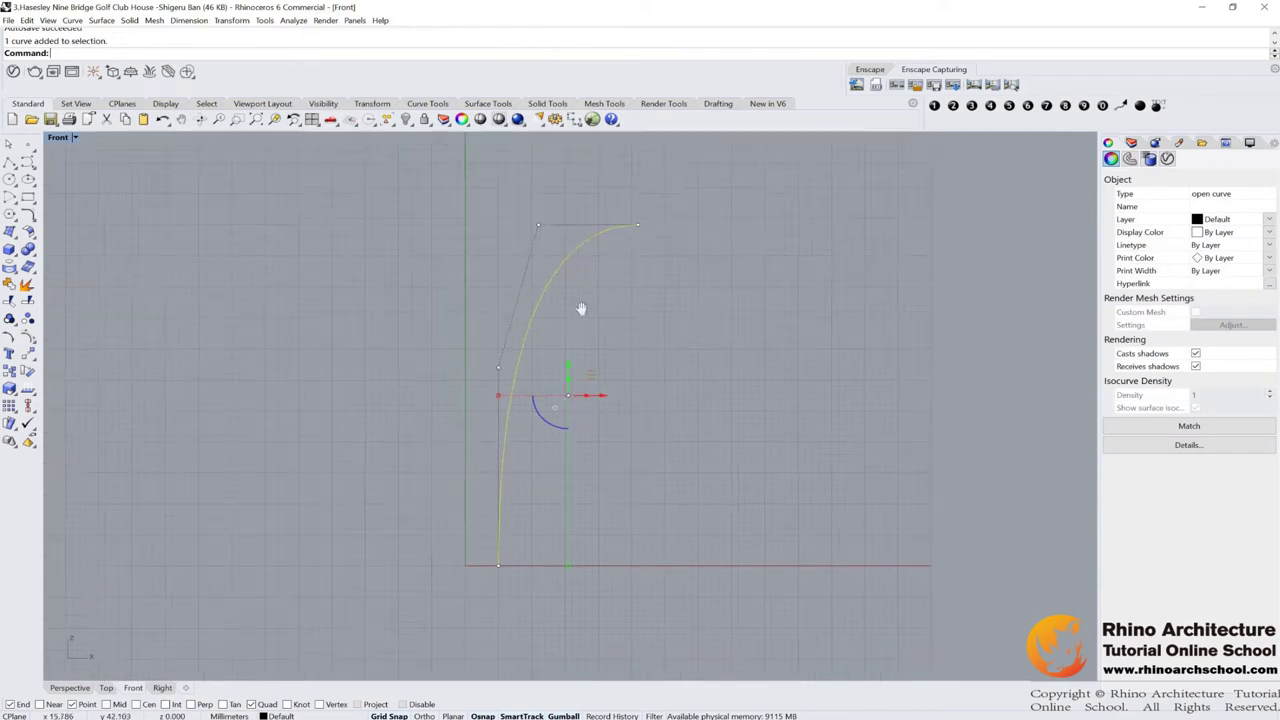
right_click_drag(581, 308, 589, 299)
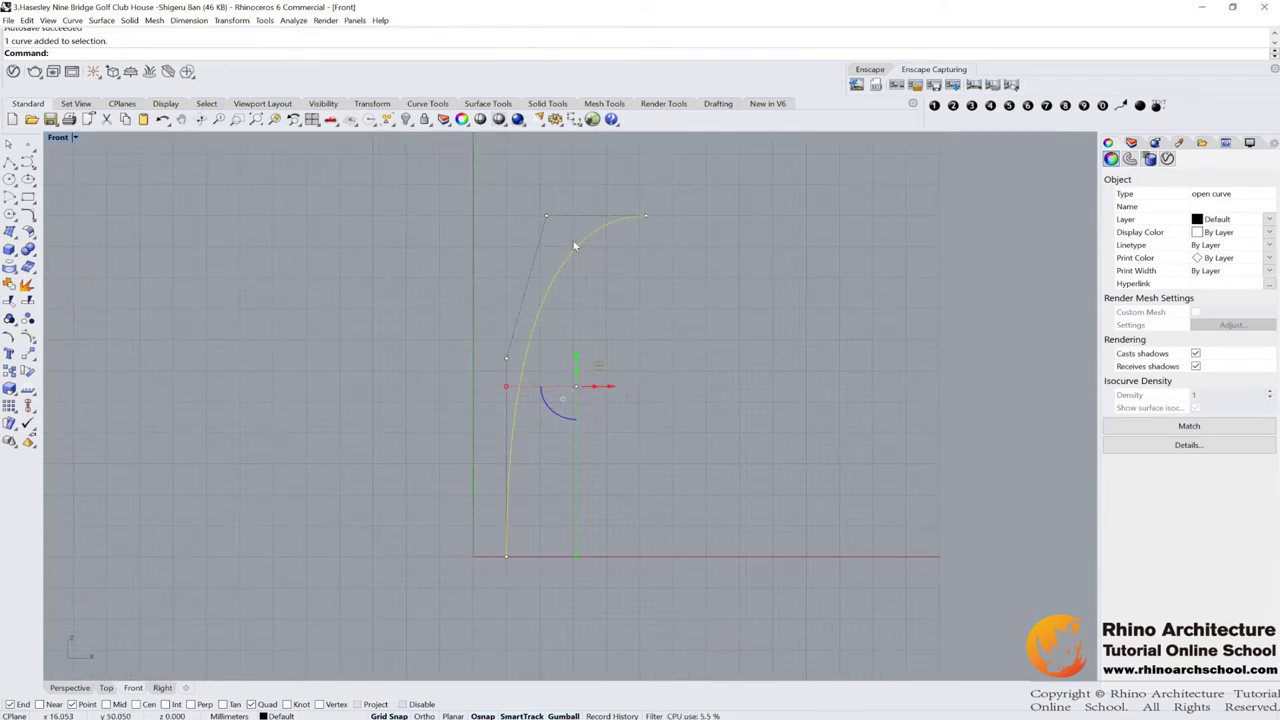
left_click_drag(509, 192, 724, 242)
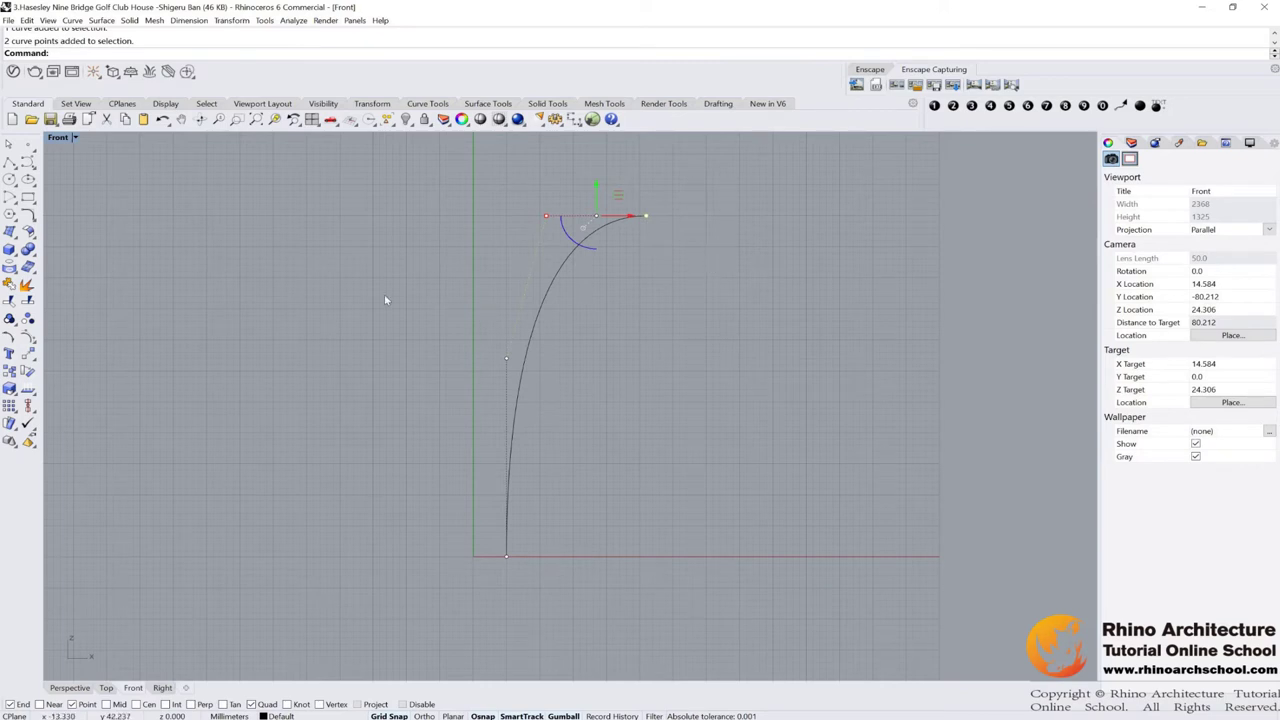
left_click_drag(456, 320, 553, 603)
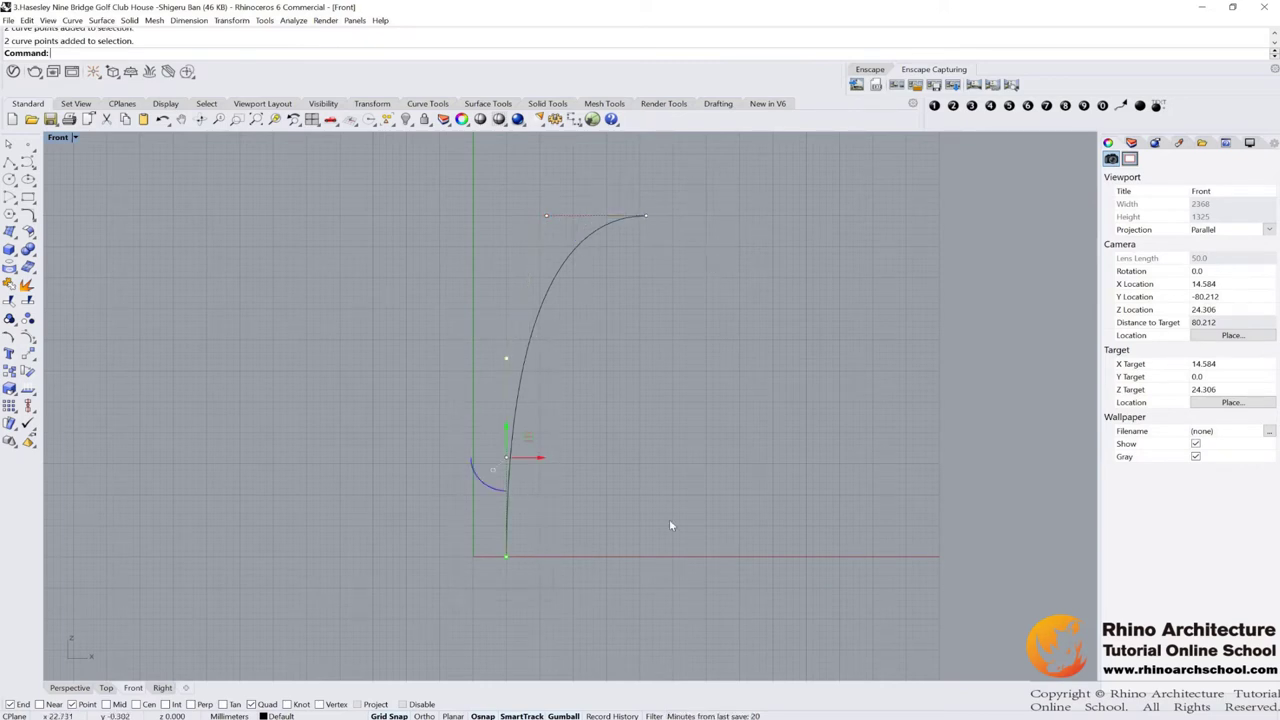
key("Escape")
right_click_drag(769, 460, 611, 448)
Draw a second trial curve to the right, ending on the baseline
left_click(27, 161)
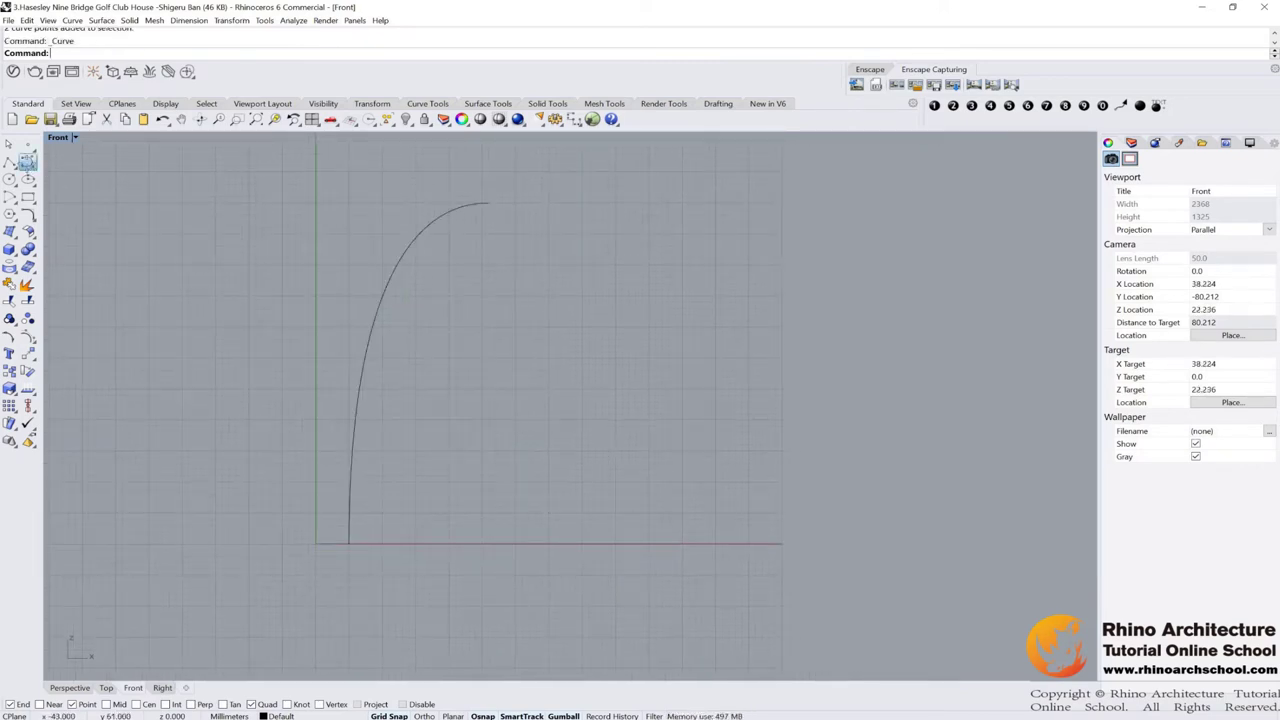
left_click(794, 197)
left_click(702, 240)
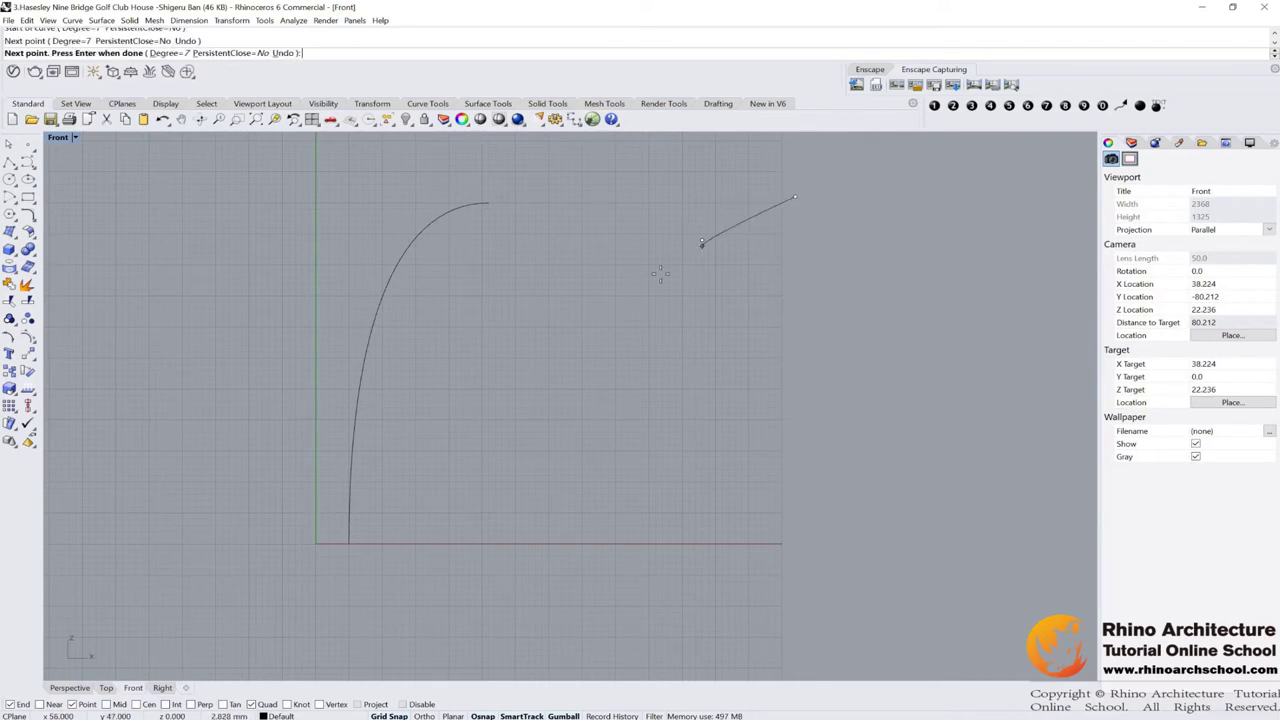
left_click(648, 376)
left_click(642, 542)
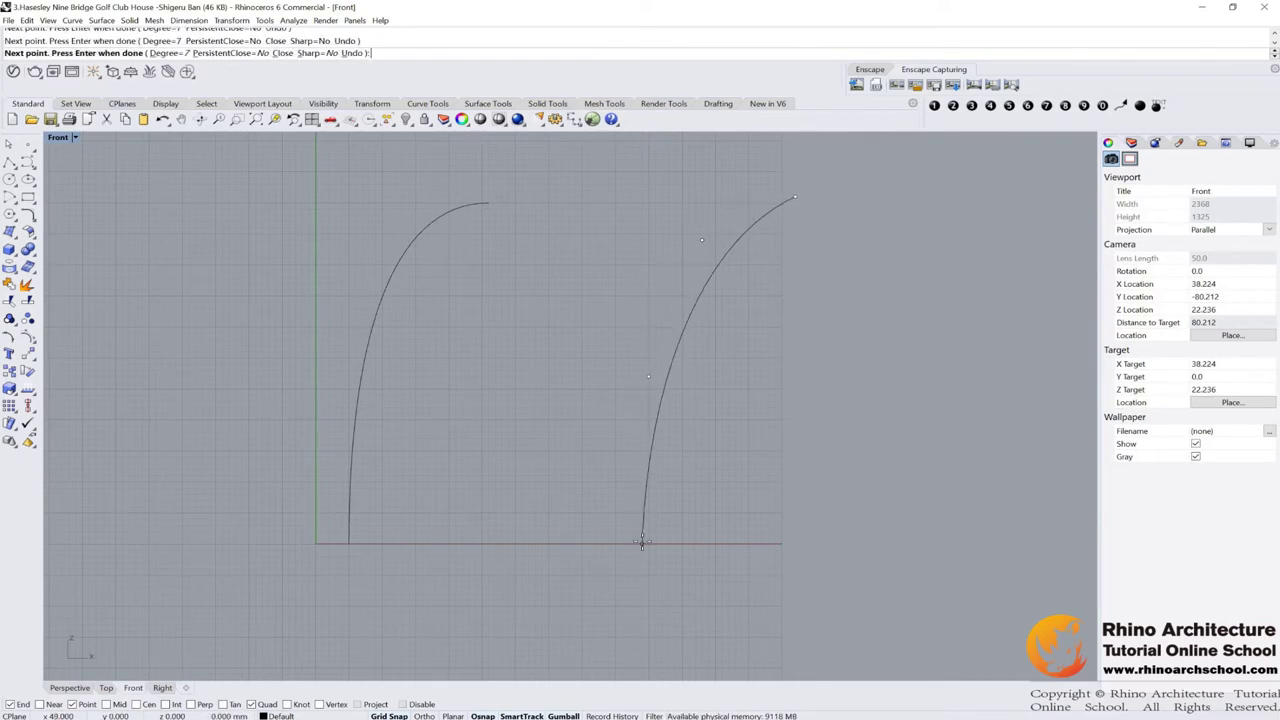
key("Return")
Turn on the left profile curve's control points, inspect them, then hide them
scroll(611, 383, "down", 2)
left_click(462, 350)
key("F10")
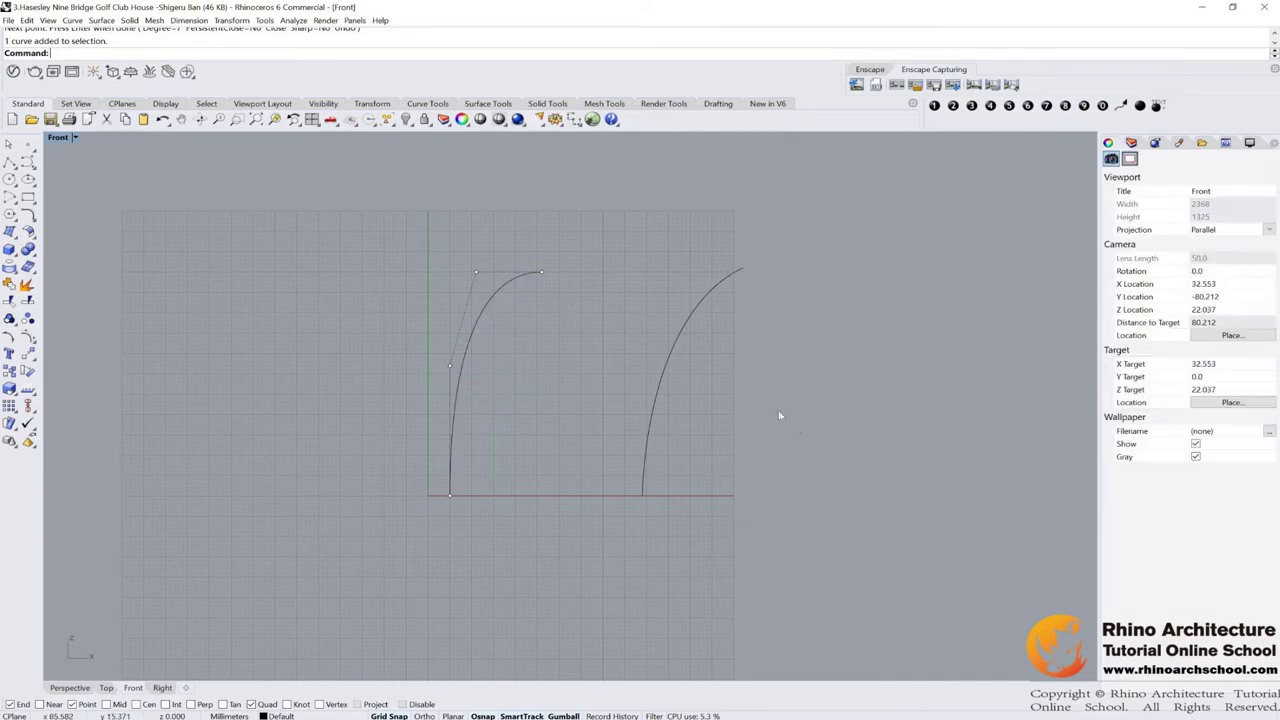
left_click(492, 295)
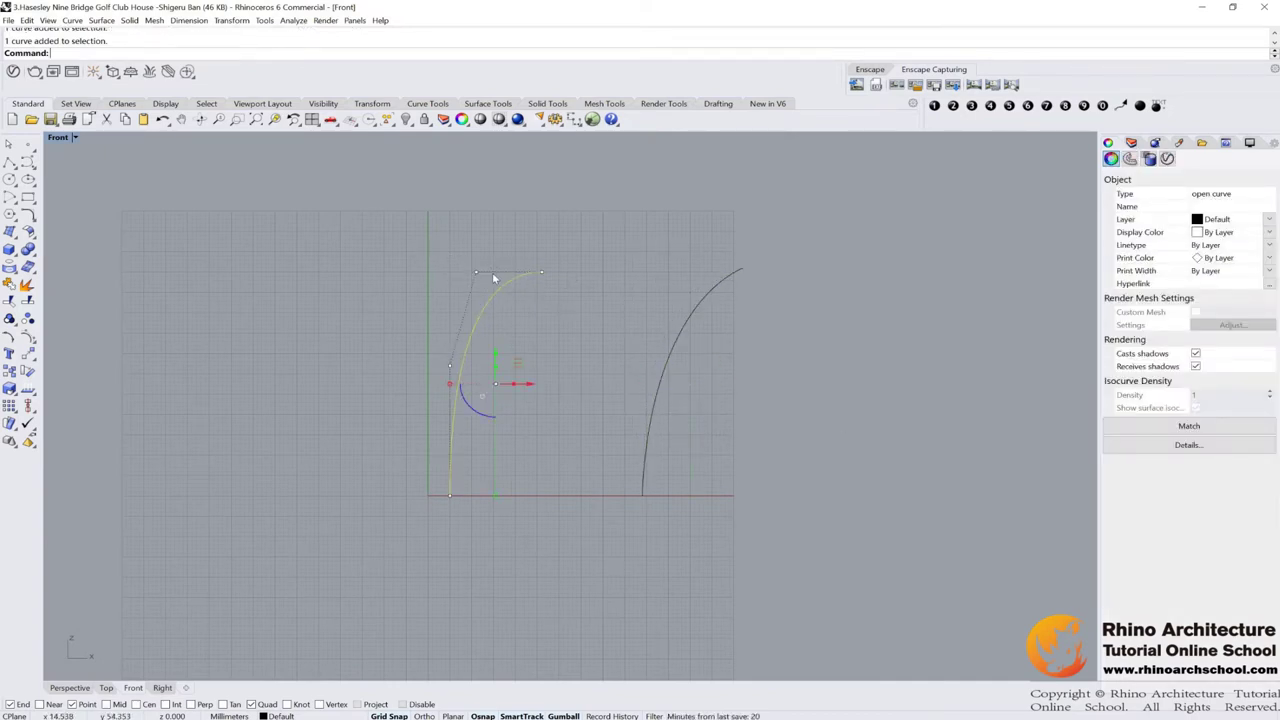
scroll(492, 272, "up", 4)
left_click_drag(394, 252, 534, 278)
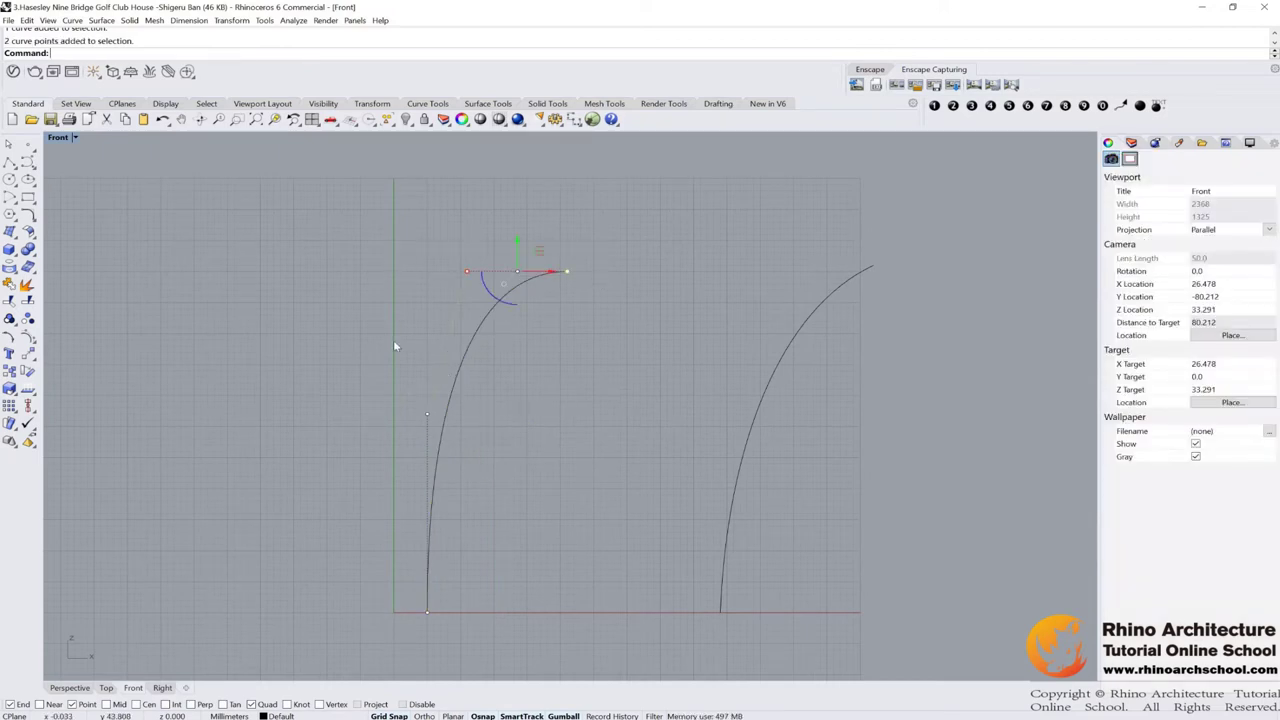
left_click_drag(394, 346, 500, 614)
key("Escape")
left_click_drag(503, 396, 384, 276)
Delete the right trial curve and pick the left profile for Revolve
left_click(768, 434)
key("Delete")
type("revolve")
key("Return")
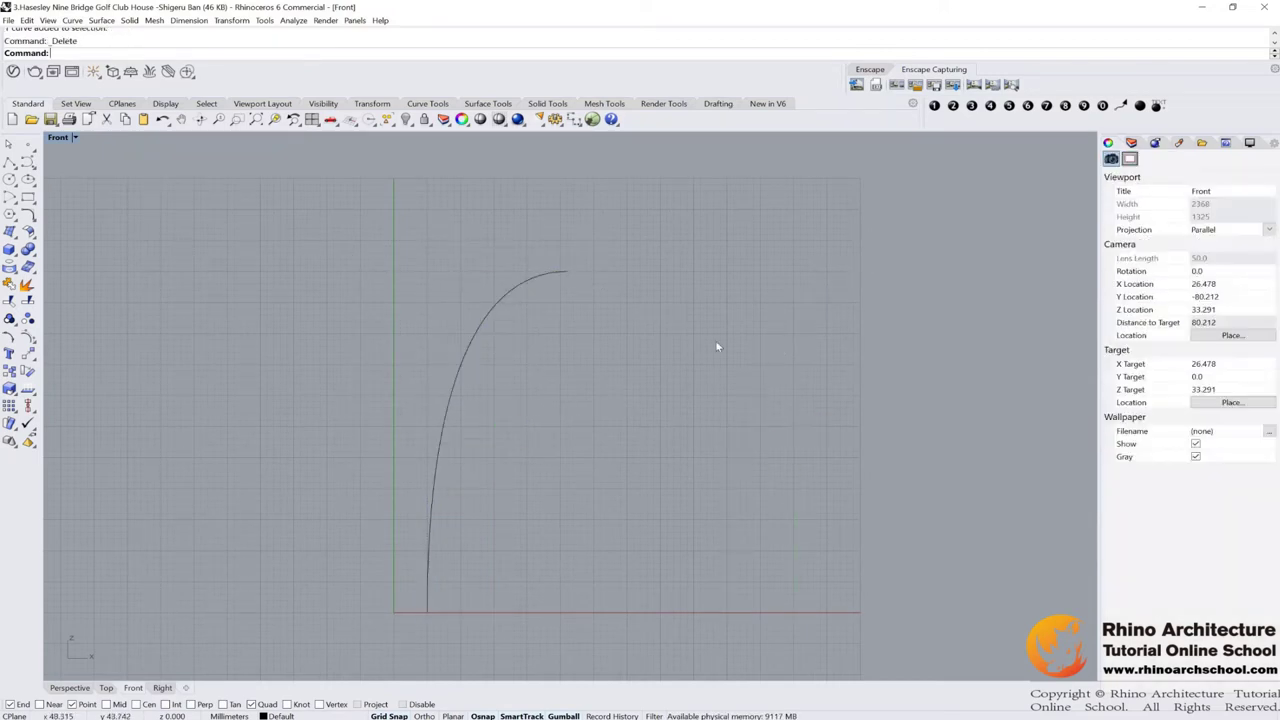
scroll(724, 425, "down", 1)
left_click_drag(726, 432, 303, 342)
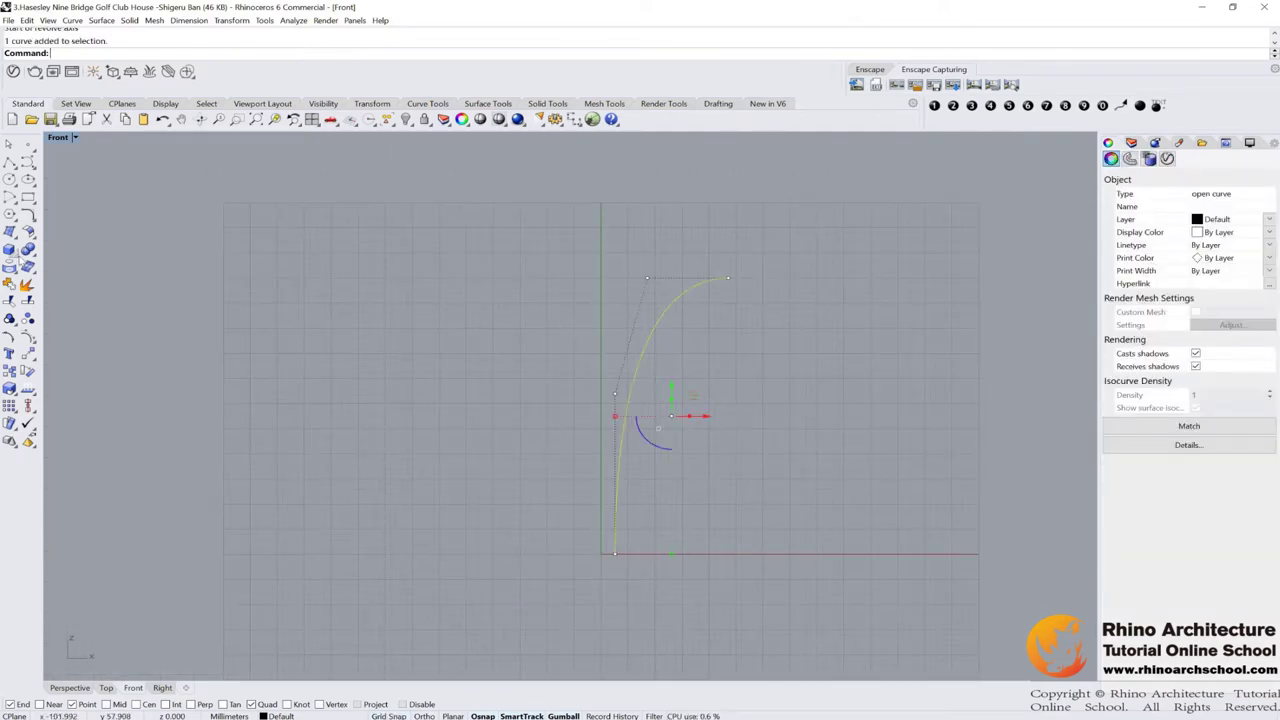
Revolve the profile 360° about a vertical axis from the origin into a trumpet-shaped funnel
left_click(10, 232)
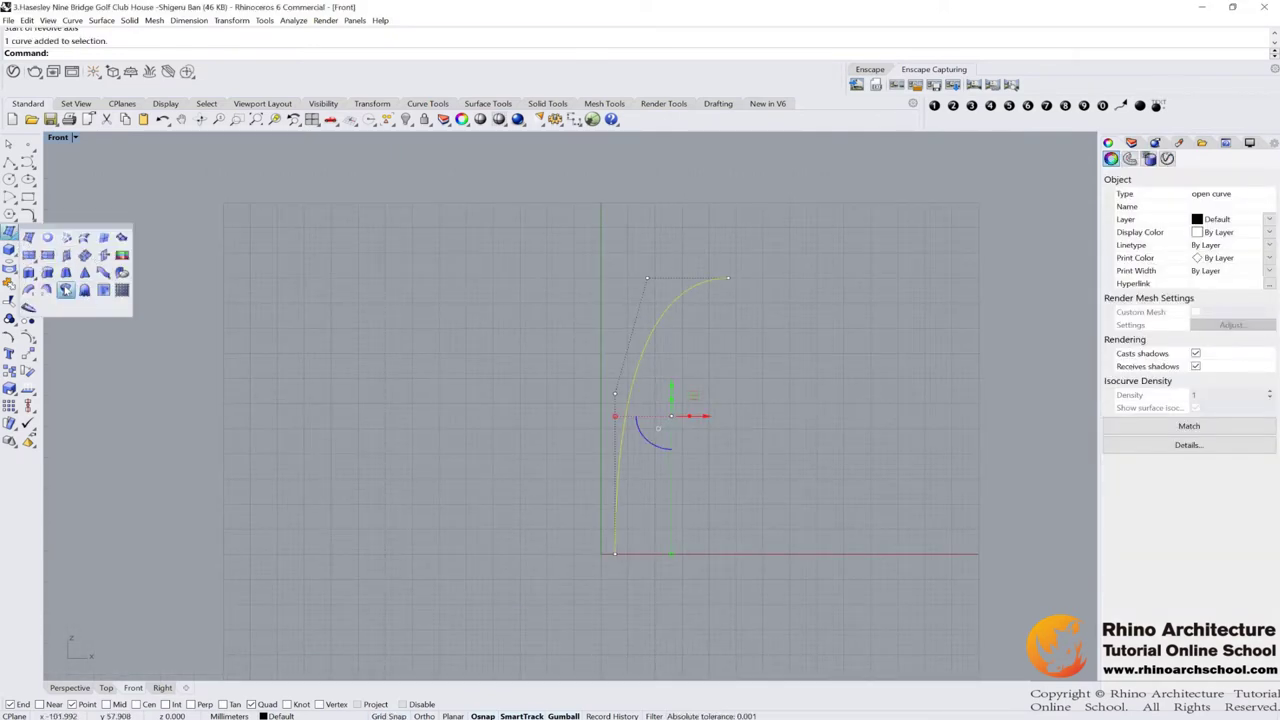
left_click(65, 290)
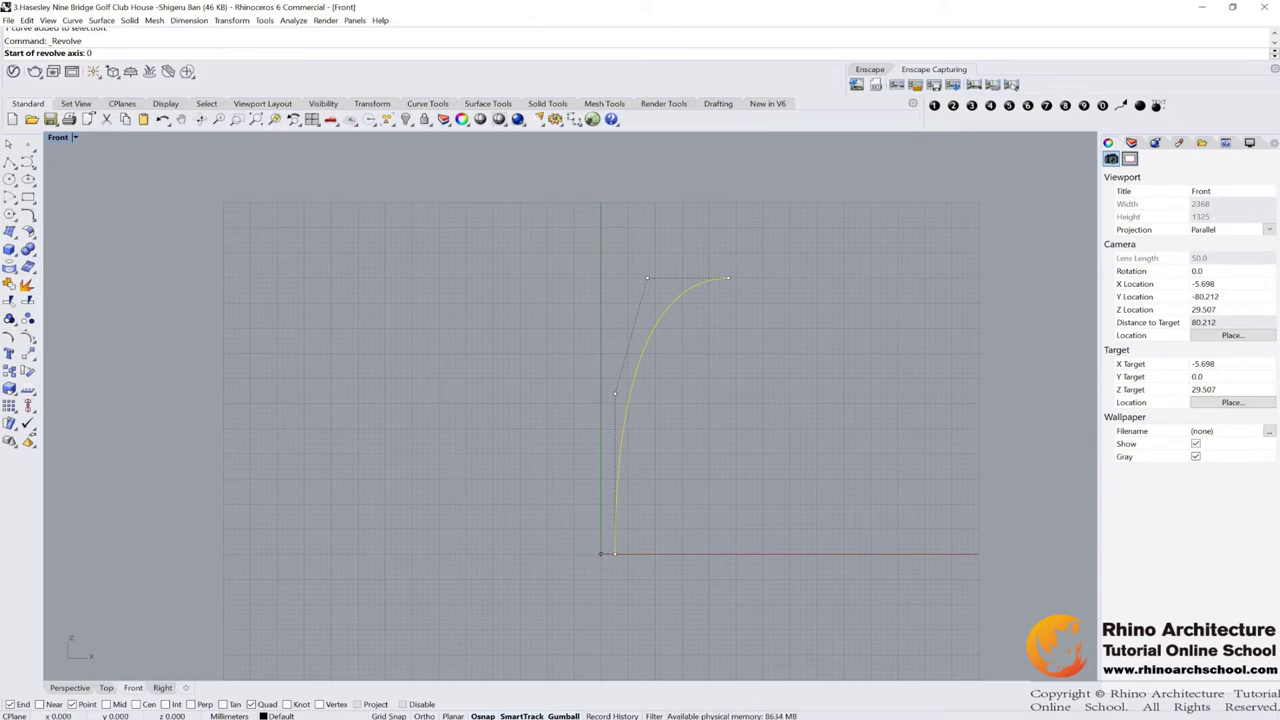
type(",0,0")
key("Return")
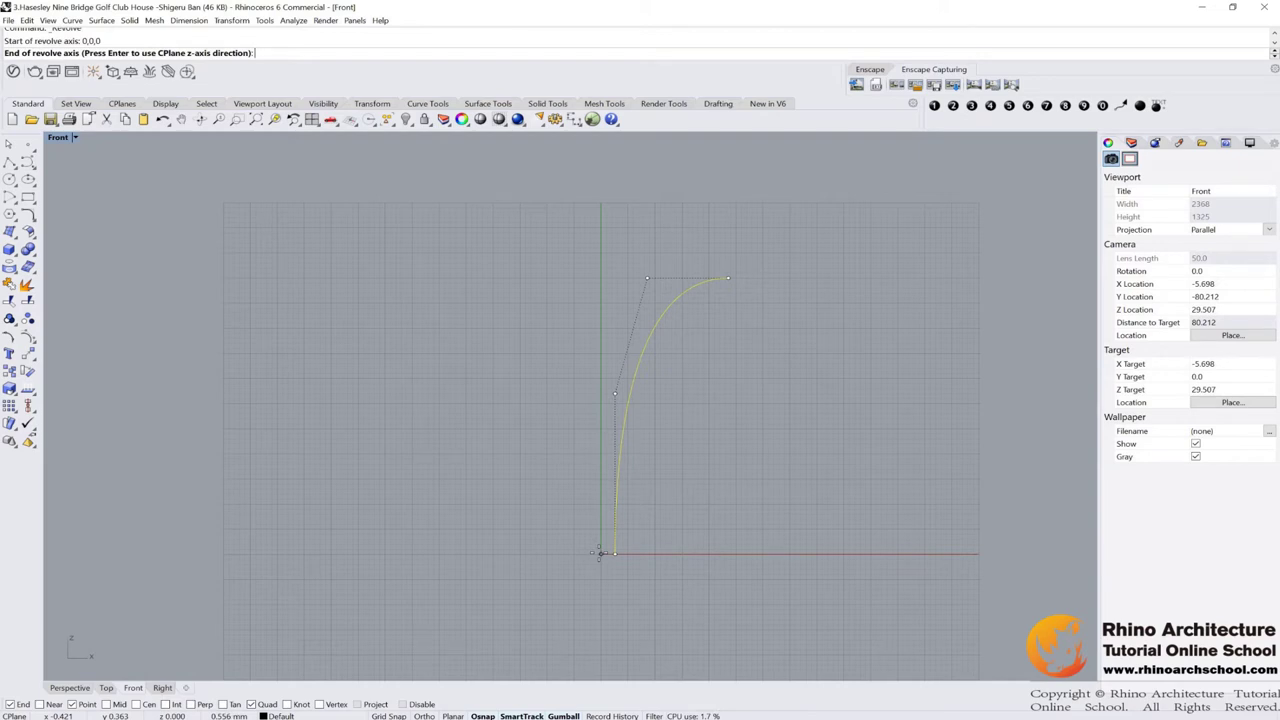
left_click(572, 211)
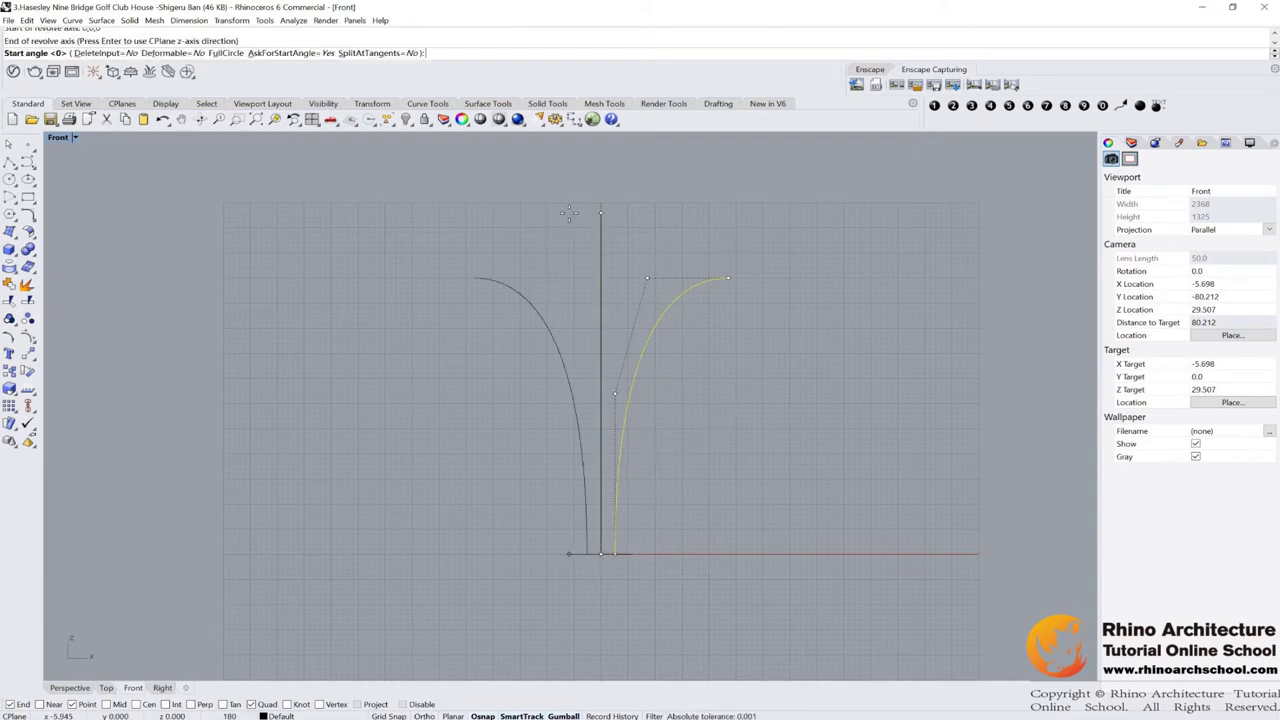
key("Return")
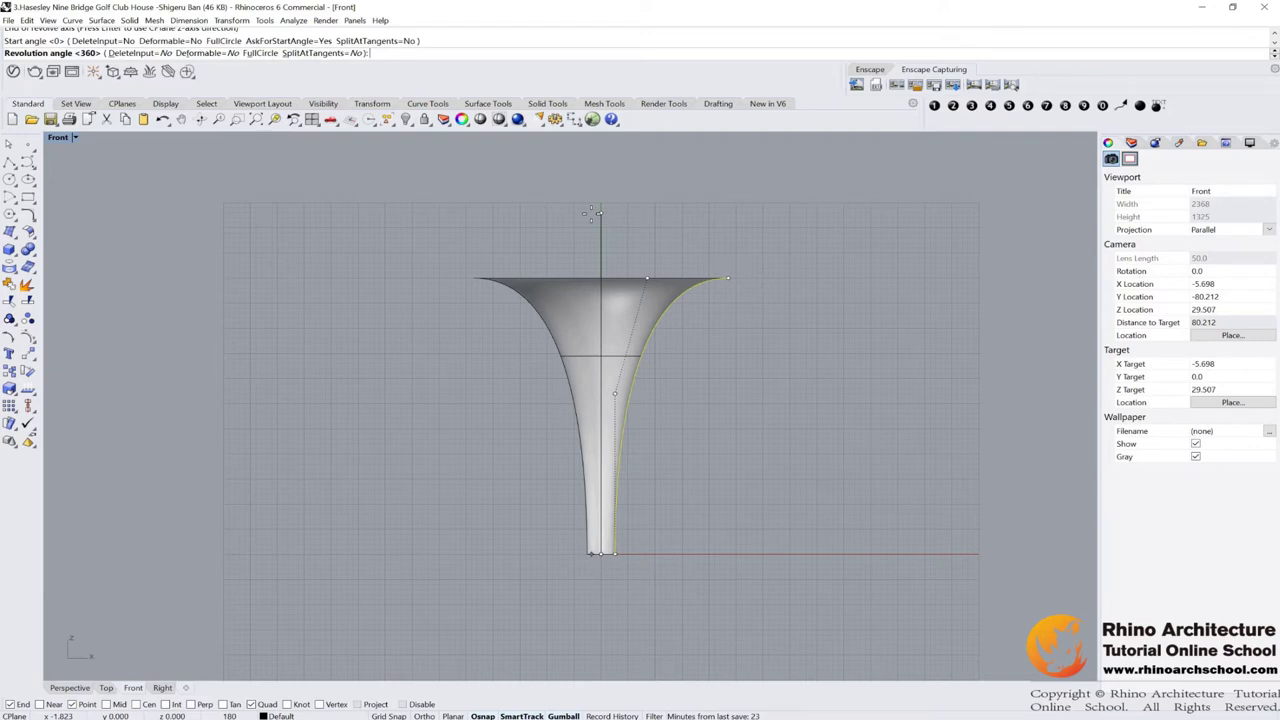
key("Return")
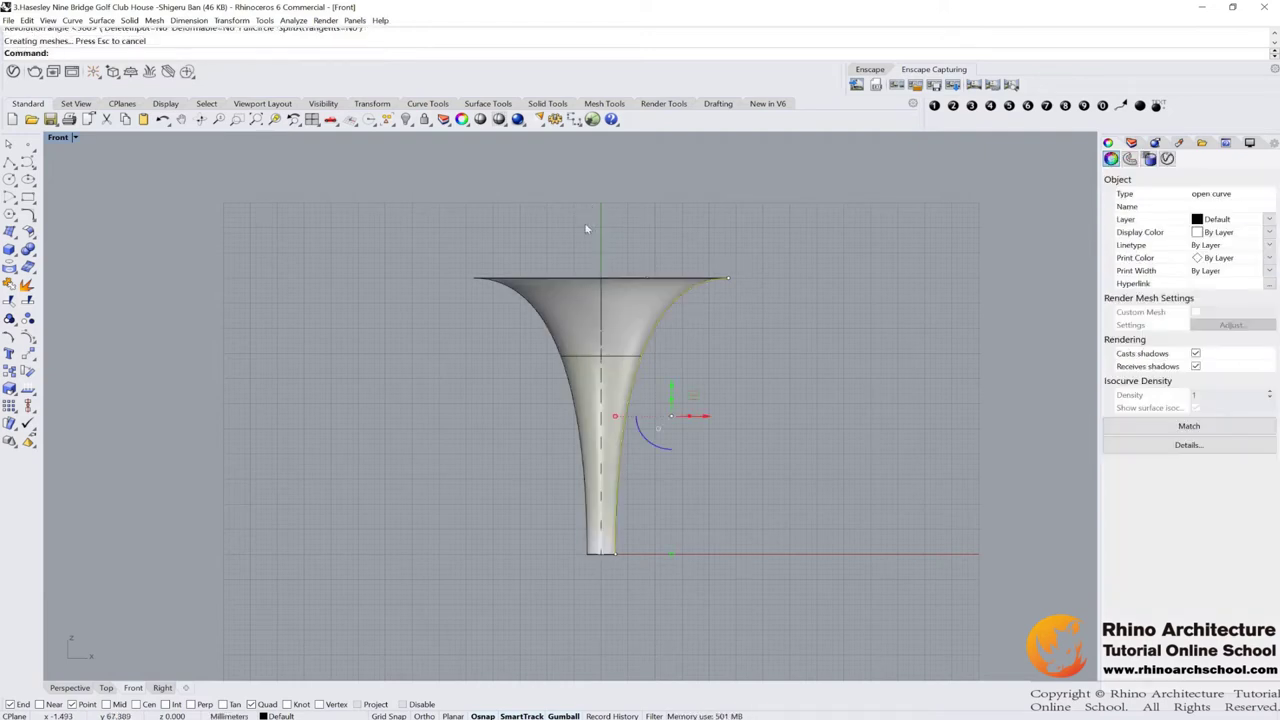
key("ctrl+m")
right_click_drag(699, 240, 738, 298)
In the maximized Top view, draw a center-corner square centred at 0,0,0
double_click(57, 137)
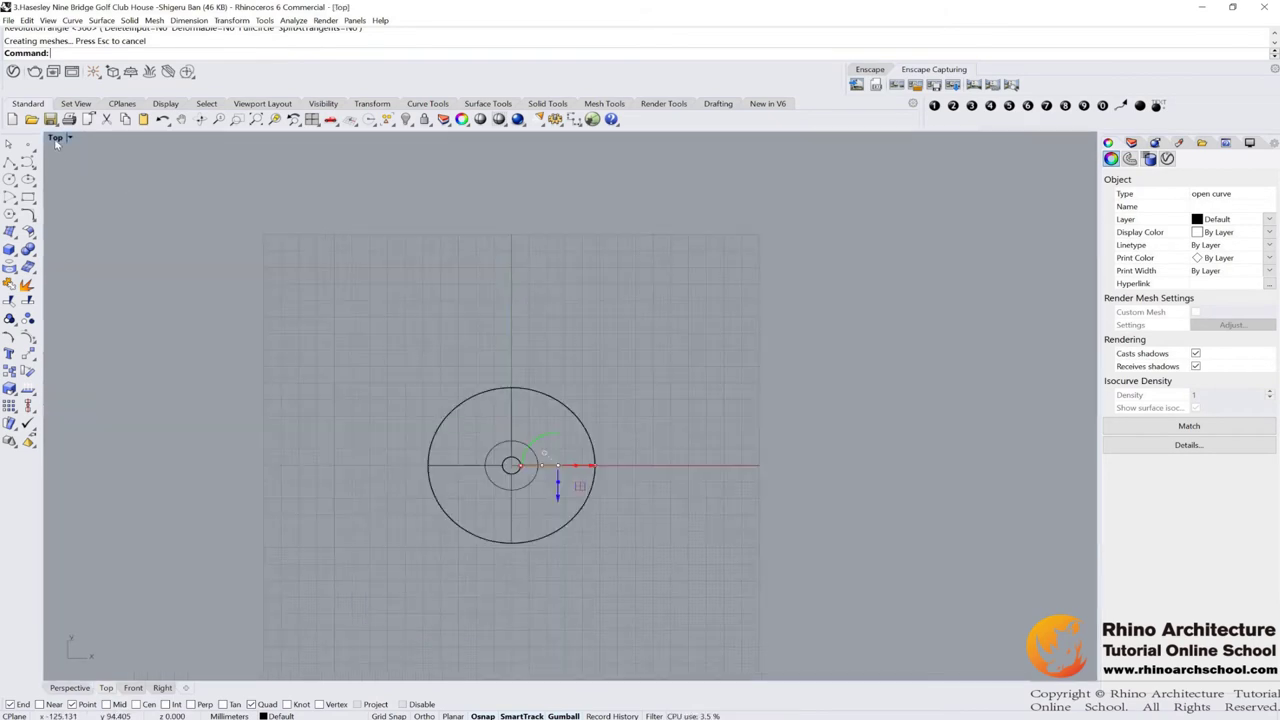
left_click(566, 273)
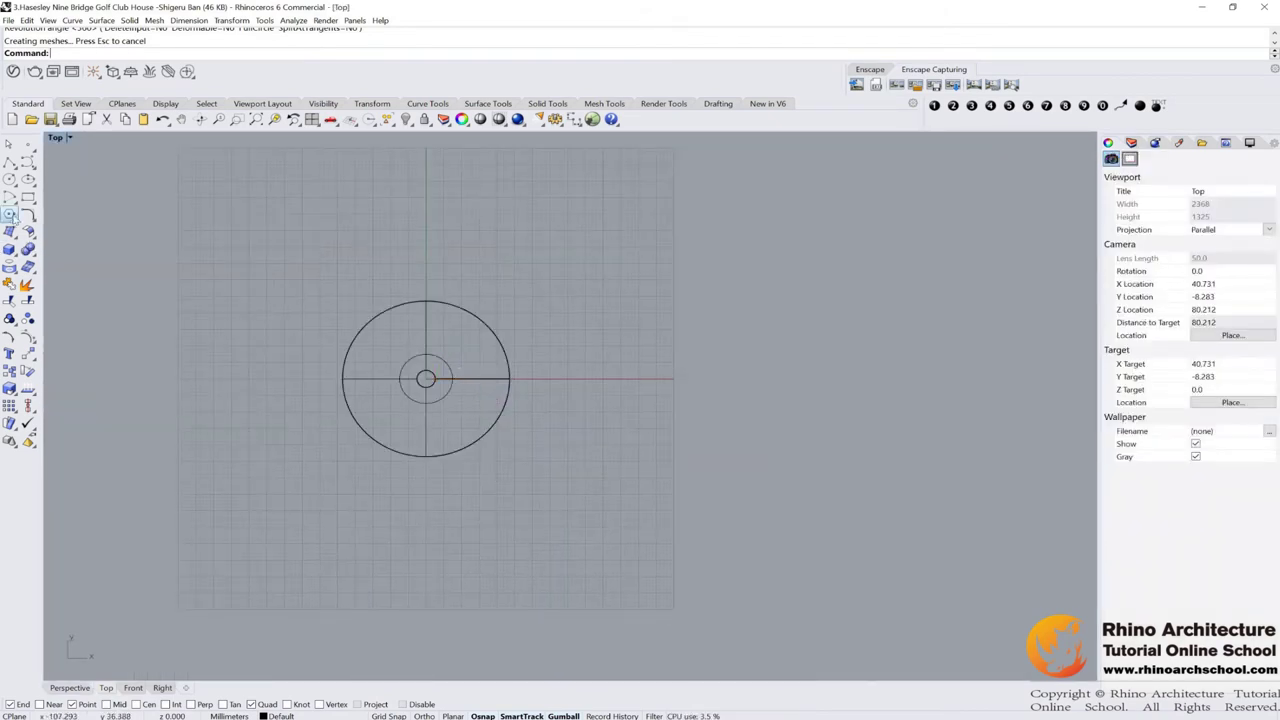
left_click(9, 214)
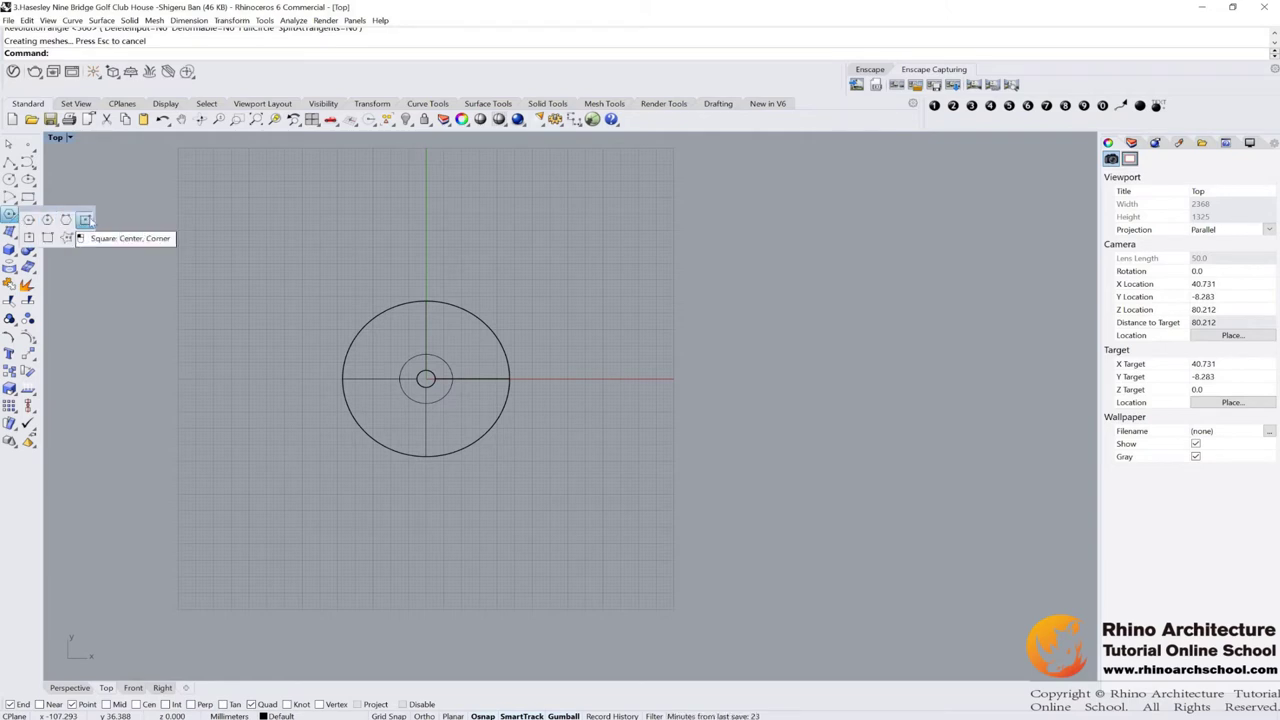
left_click(85, 221)
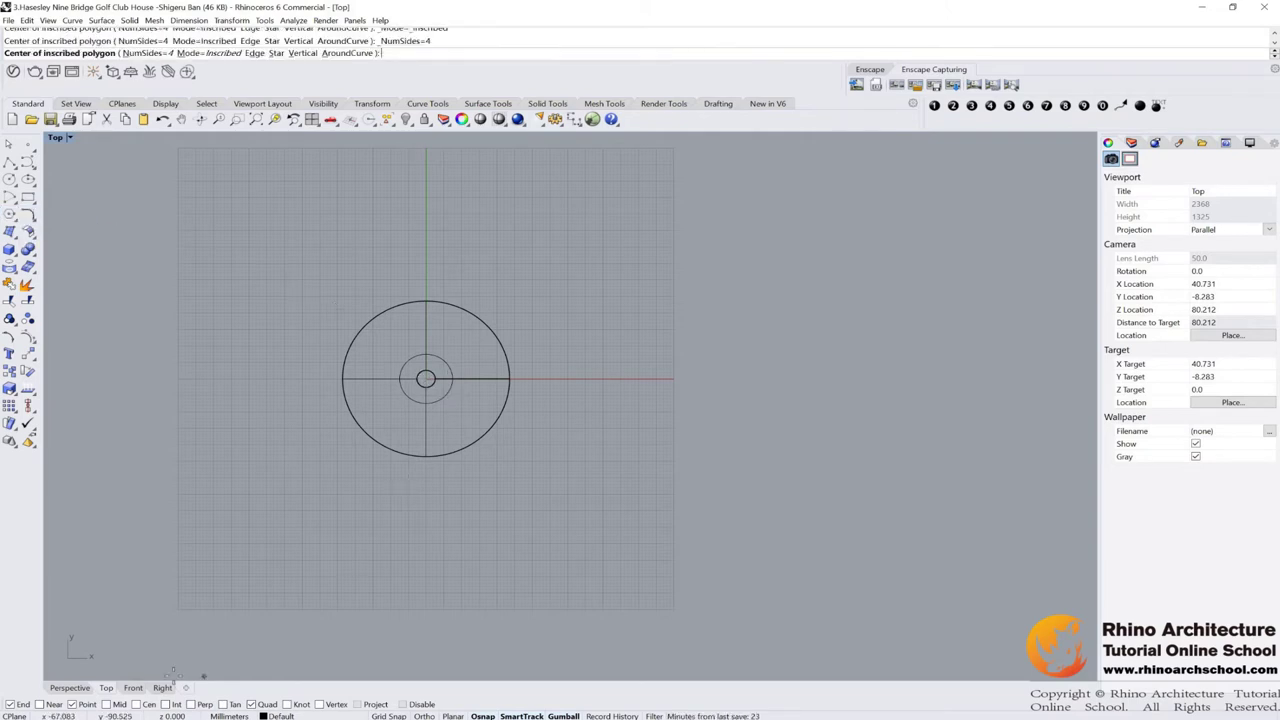
scroll(400, 395, "up", 3)
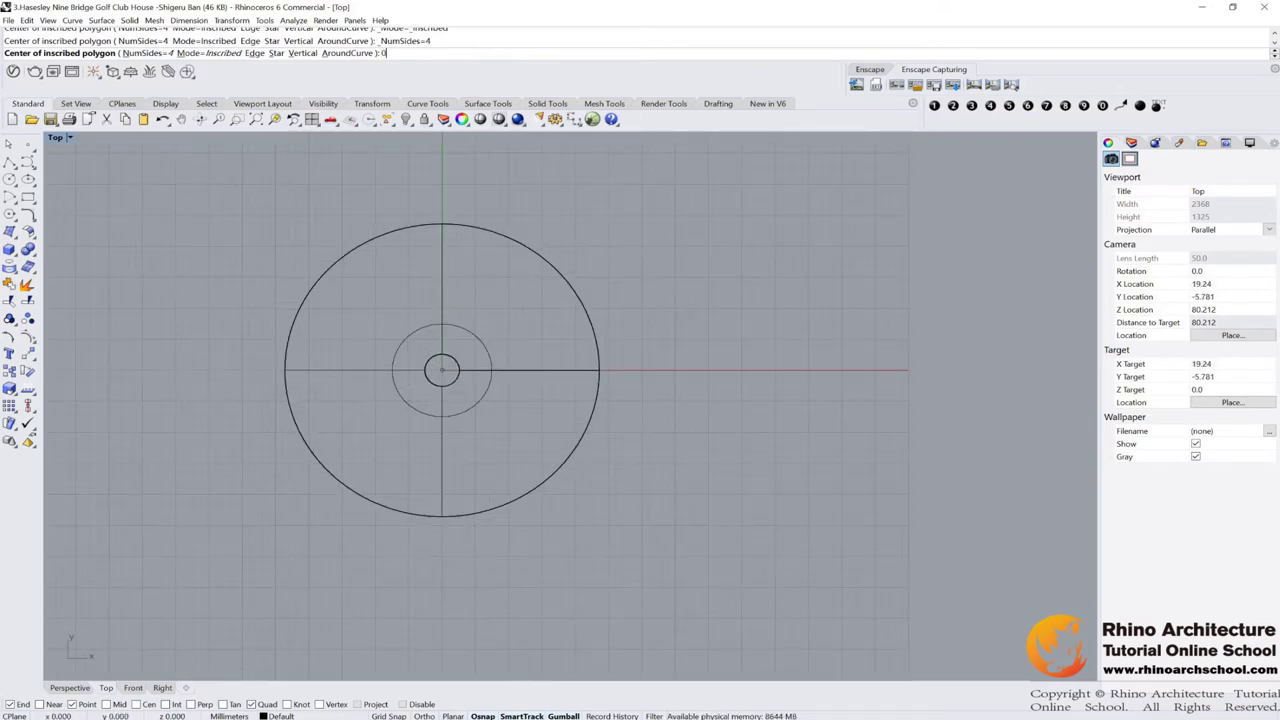
type("0,0,0")
key("Return")
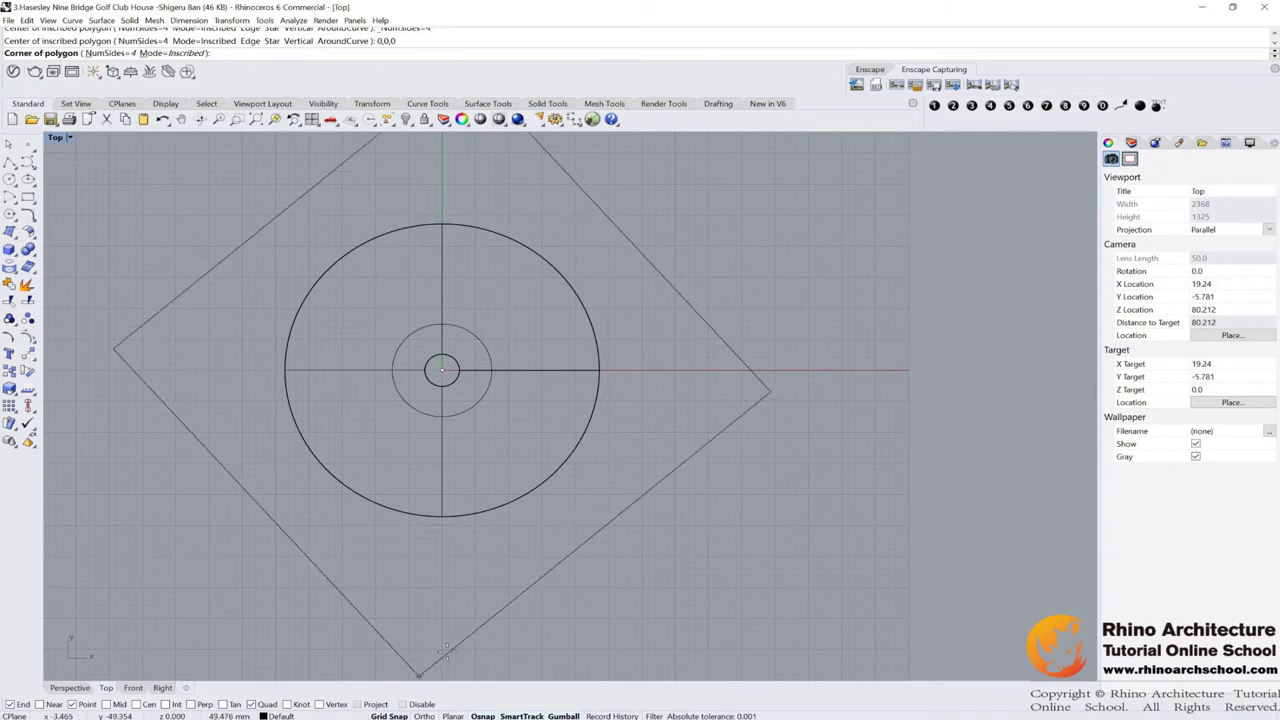
left_click(635, 191)
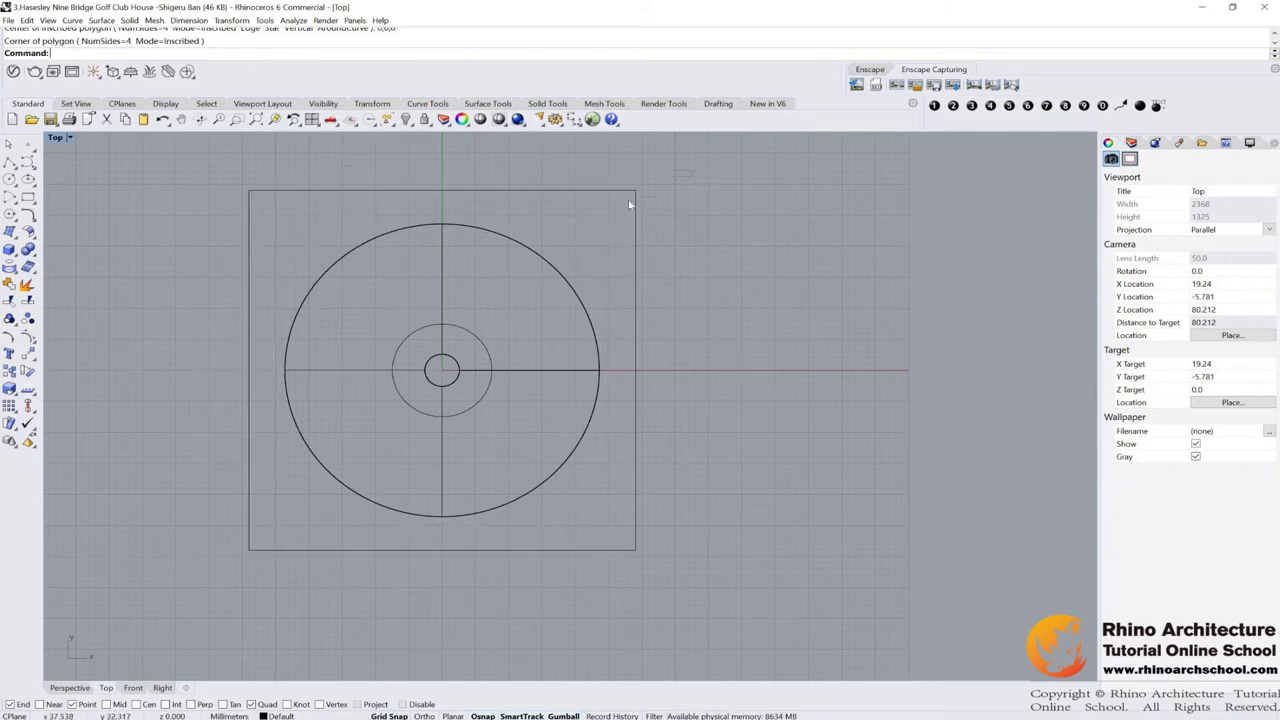
Turn the square curve into a flat planar surface
left_click(632, 205)
left_click(12, 233)
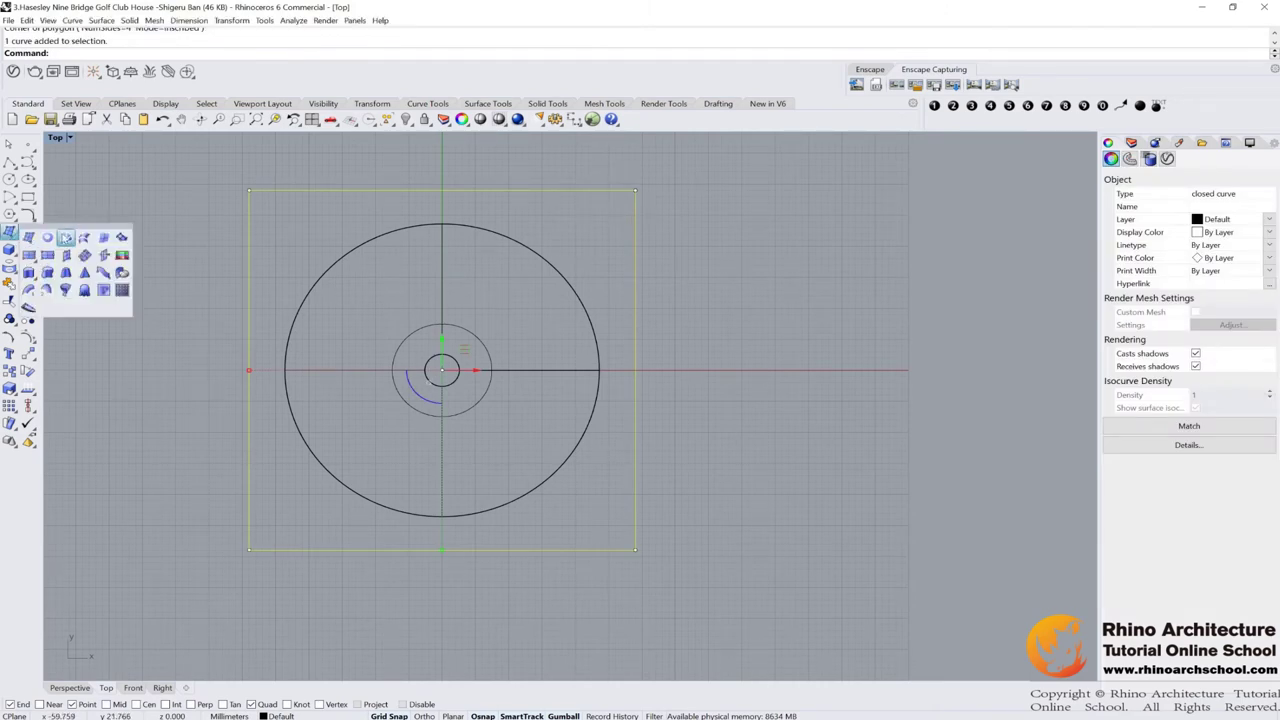
left_click(65, 238)
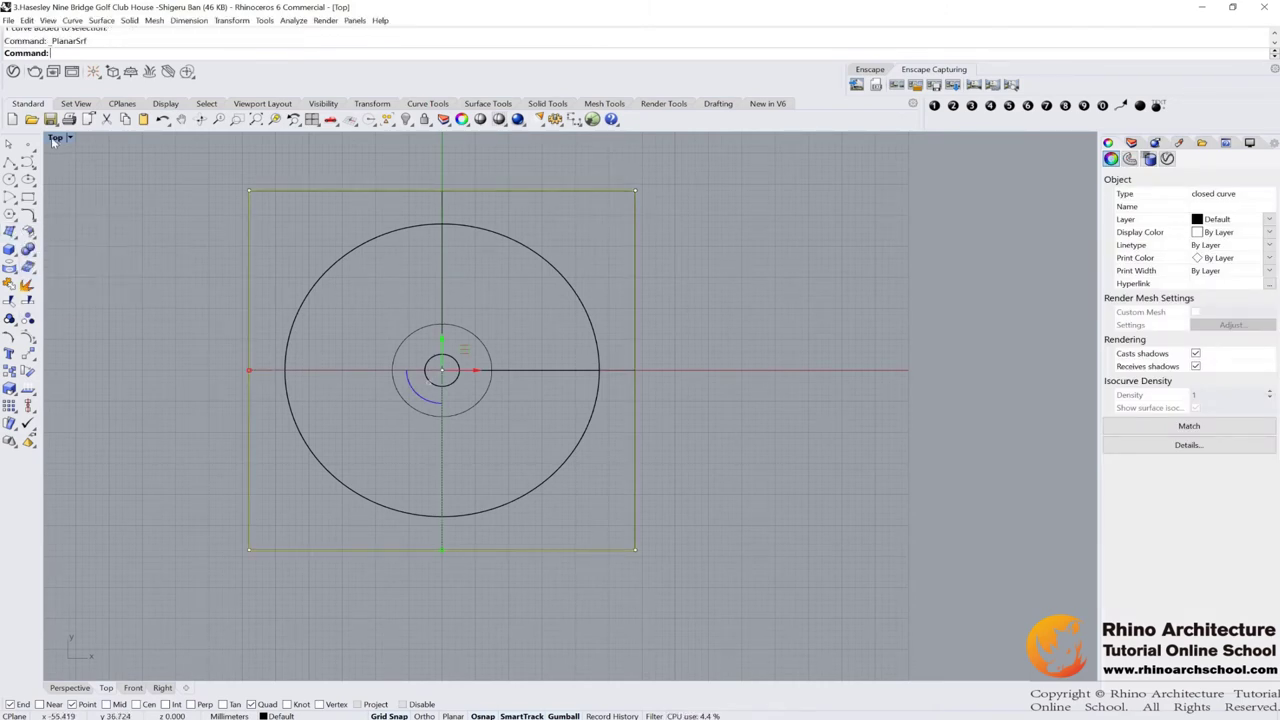
double_click(58, 138)
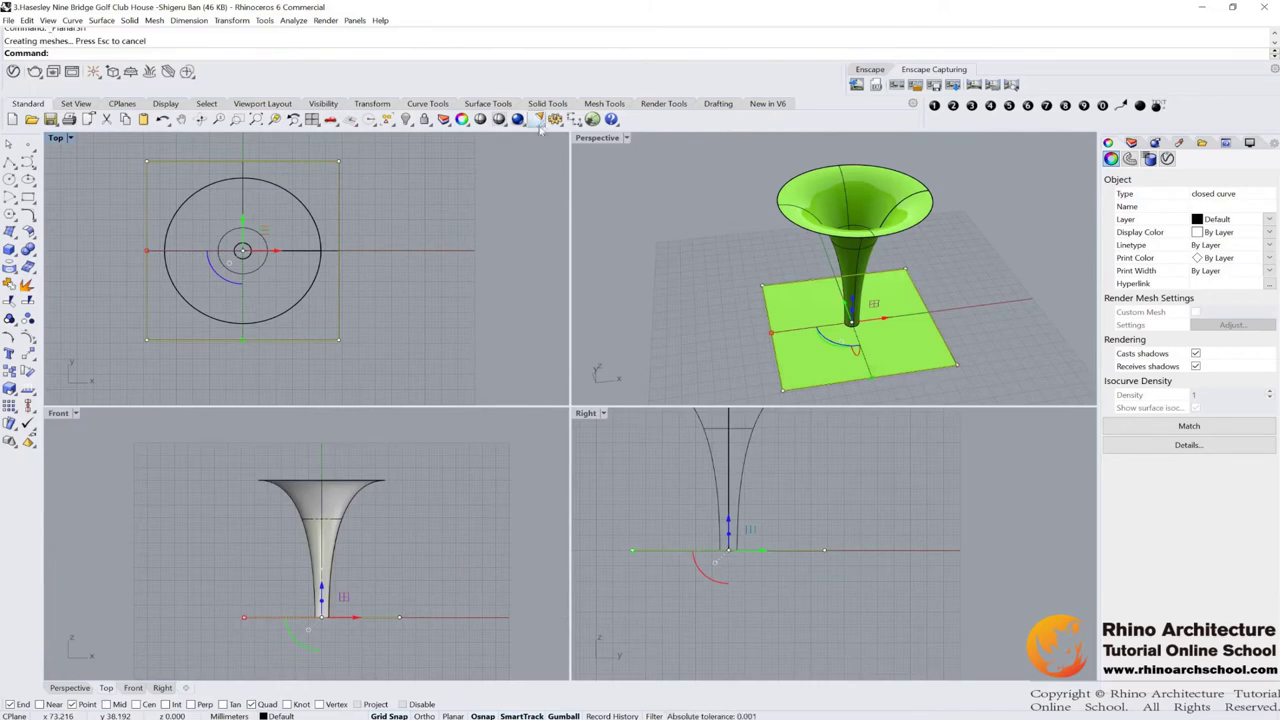
Try trimming the square with the funnel surface, then undo the mistaken trim
double_click(583, 139)
right_click_drag(598, 168, 748, 280)
left_click(767, 300)
left_click(606, 384)
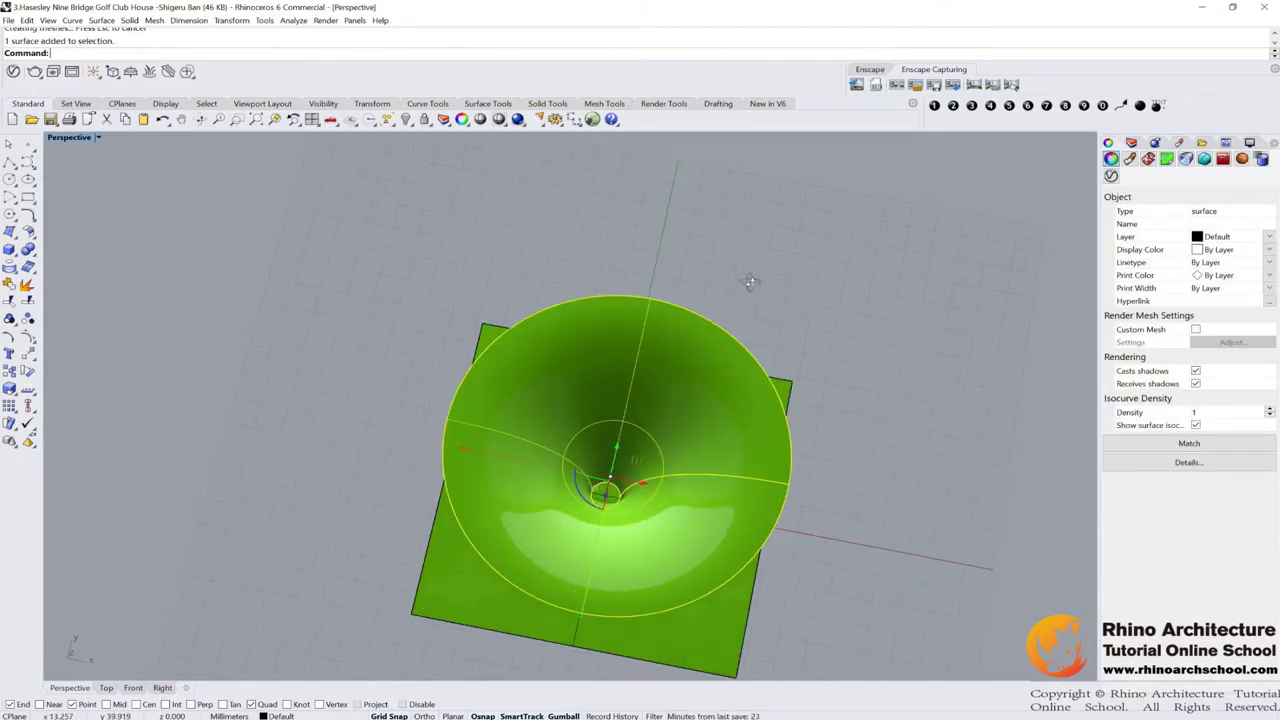
left_click(8, 318)
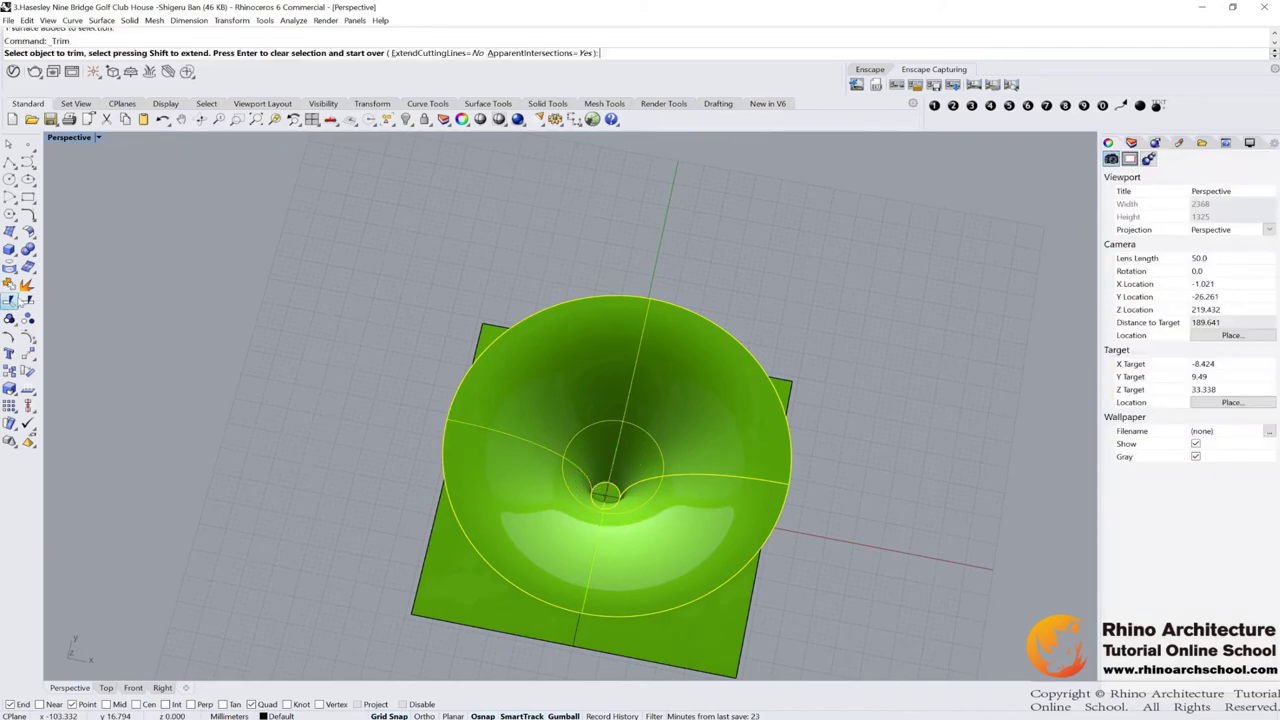
scroll(680, 506, "up", 3)
left_click(603, 494)
scroll(612, 484, "down", 4)
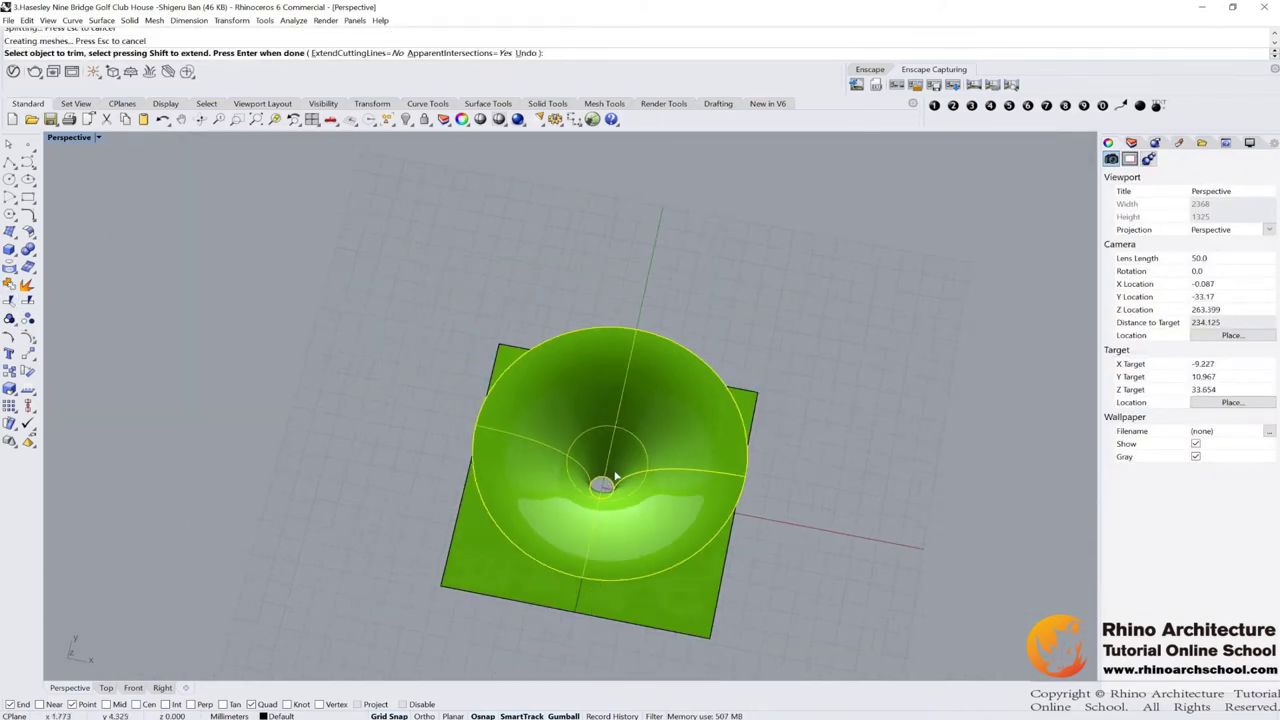
key("ctrl+z")
scroll(617, 476, "down", 4)
right_click_drag(650, 346, 793, 346)
key("Return")
scroll(757, 347, "up", 3)
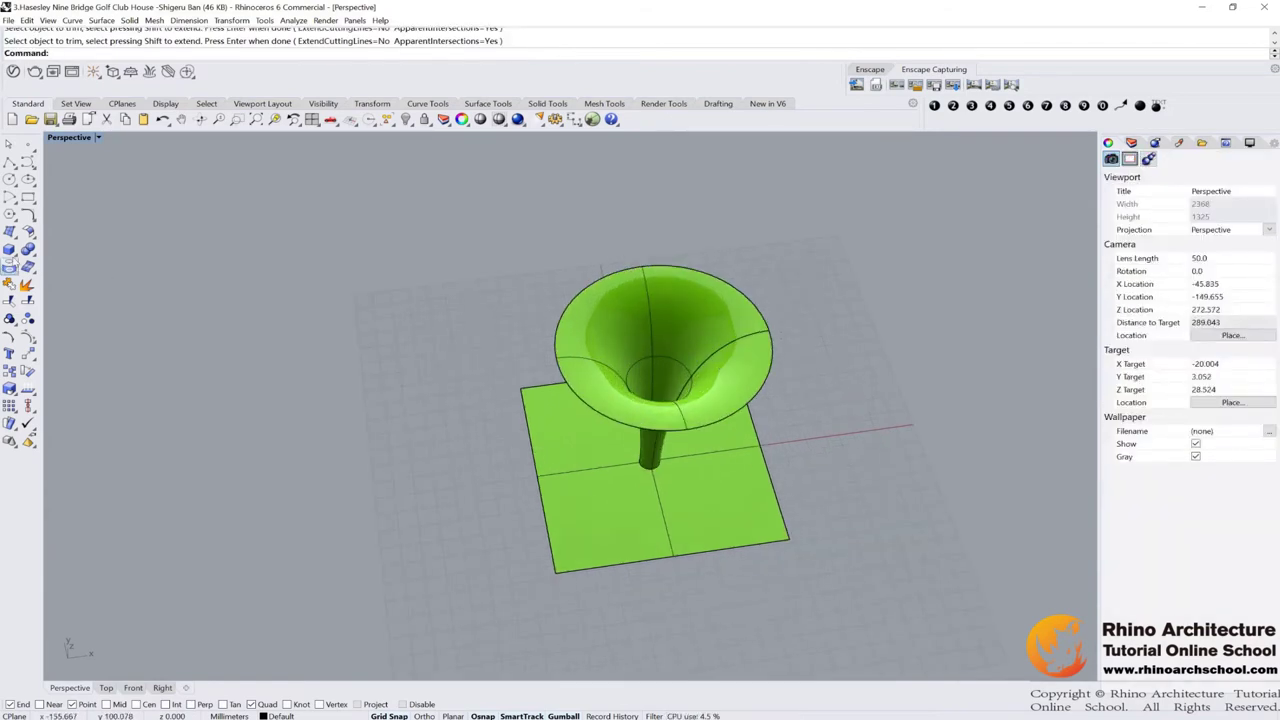
Duplicate the funnel's top rim edge as a curve with DupEdge
type("DupEdge")
key("Return")
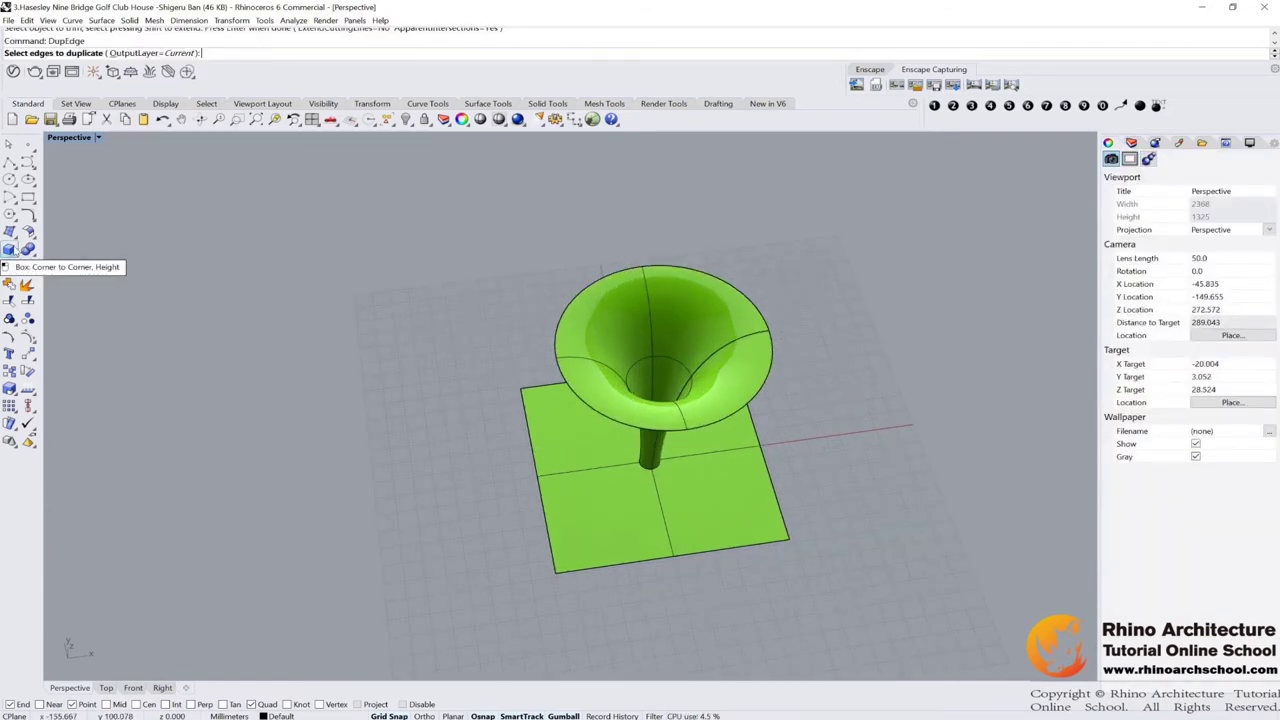
left_click(553, 347)
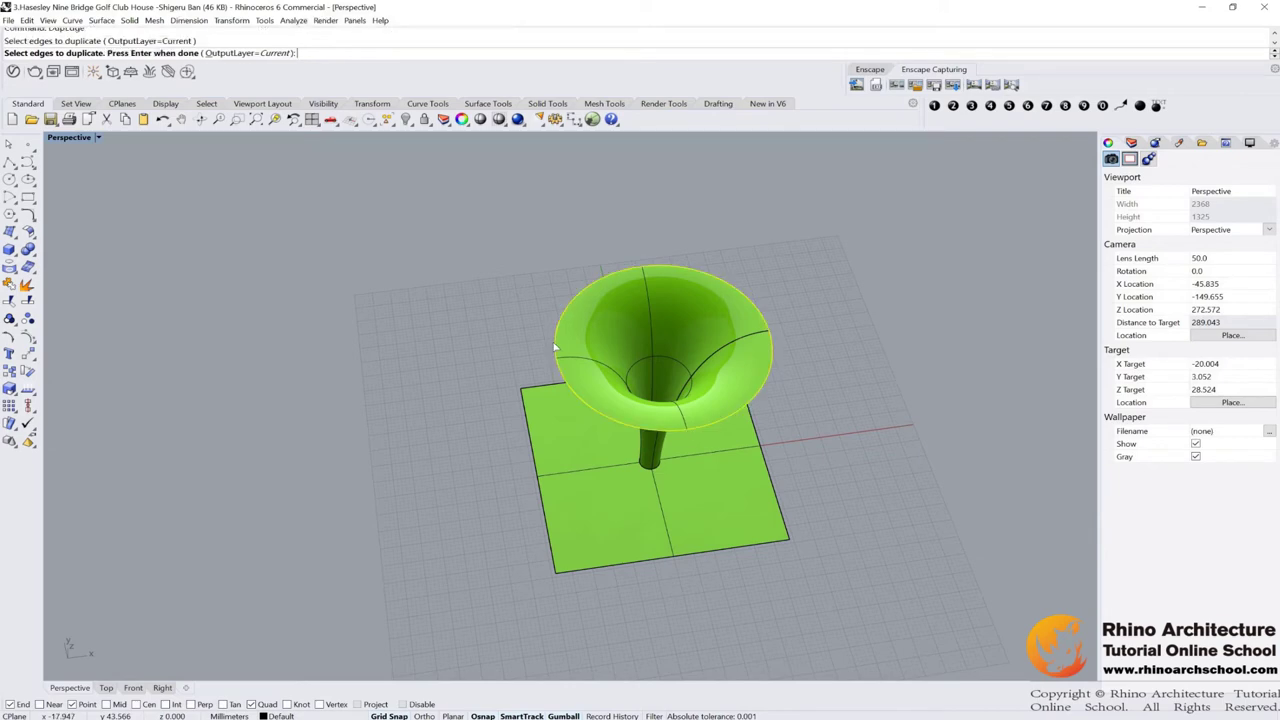
key("Return")
right_click_drag(553, 347, 520, 330)
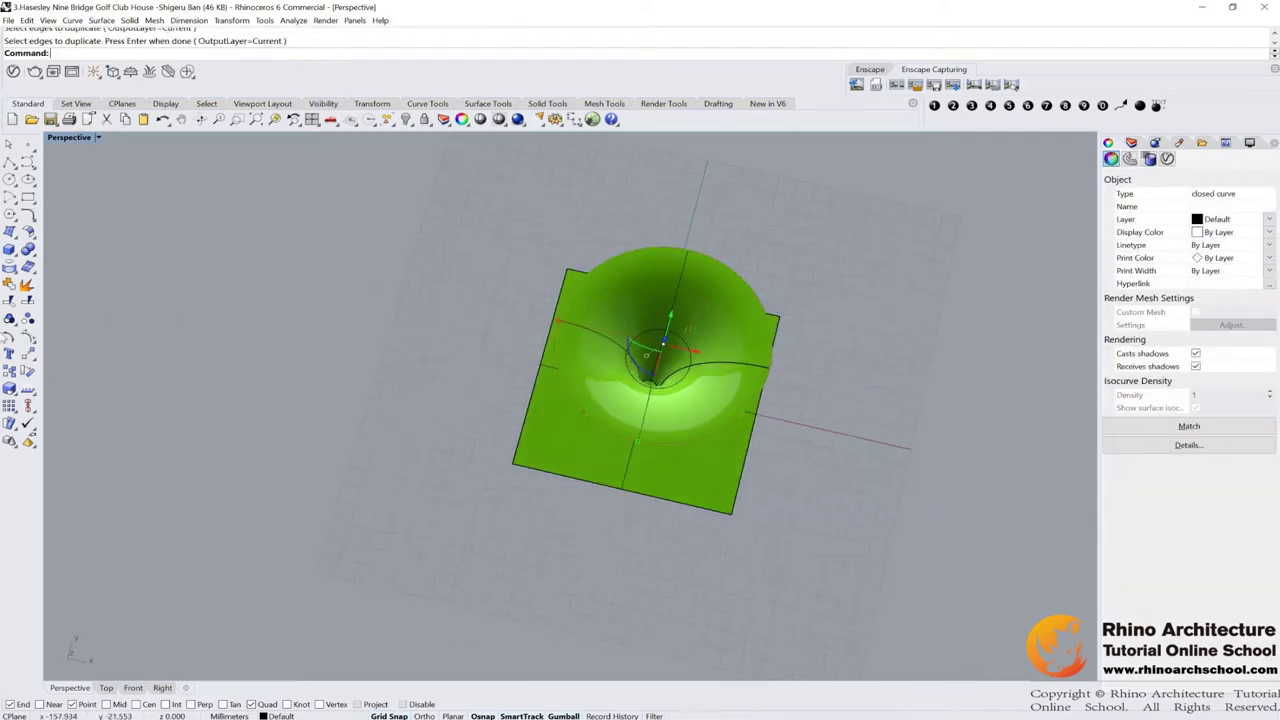
Trim the circular opening out of the square using the rim curve
left_click(9, 300)
scroll(622, 403, "up", 5)
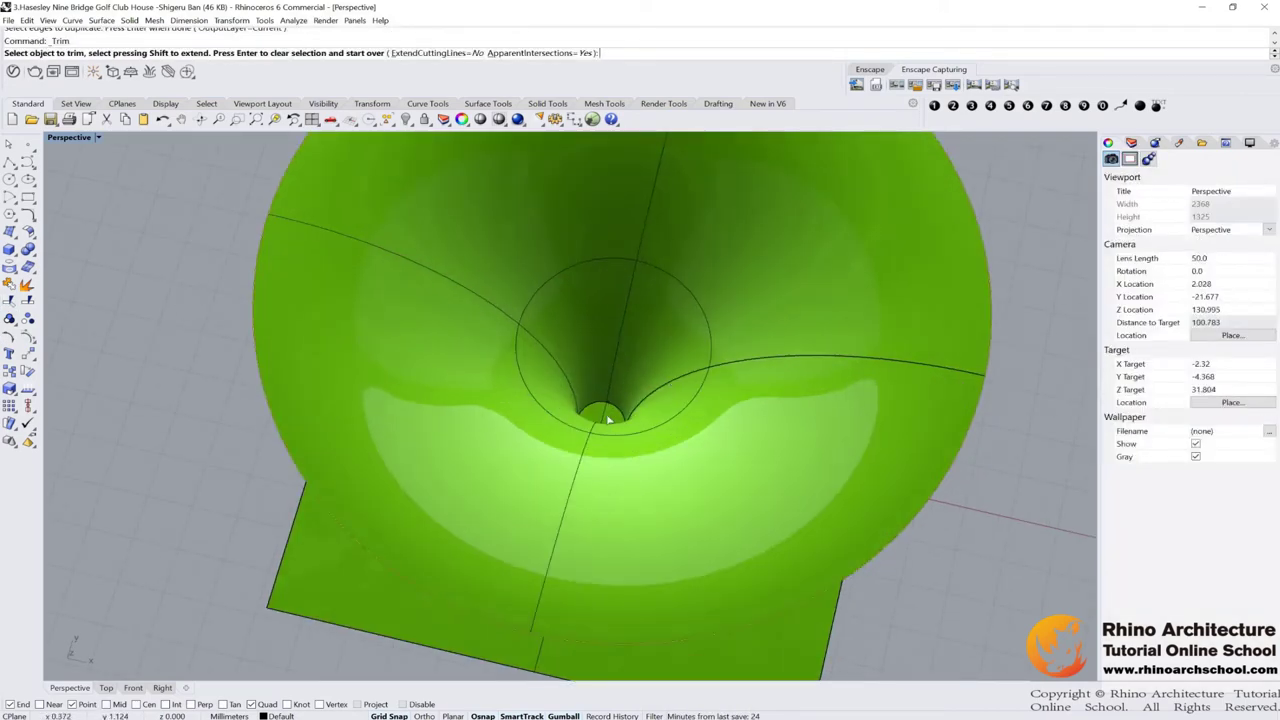
left_click(607, 419)
scroll(607, 419, "down", 6)
right_click_drag(607, 419, 840, 347)
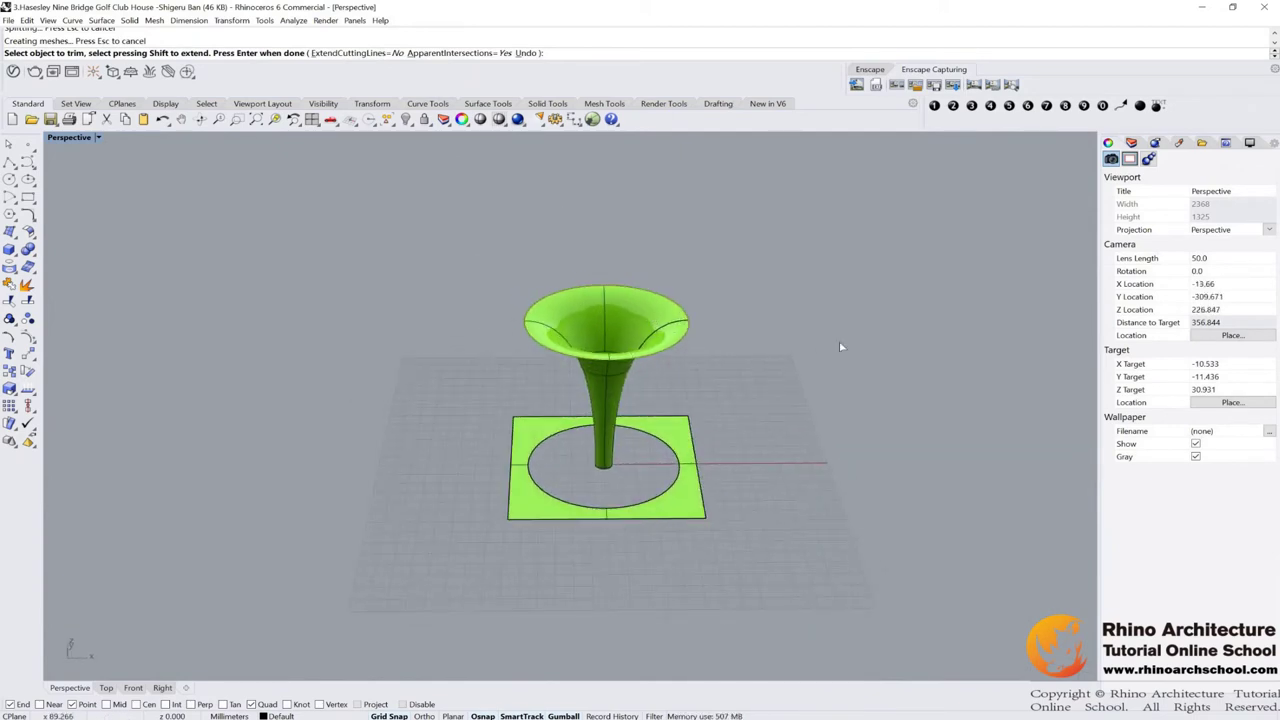
left_click(684, 445)
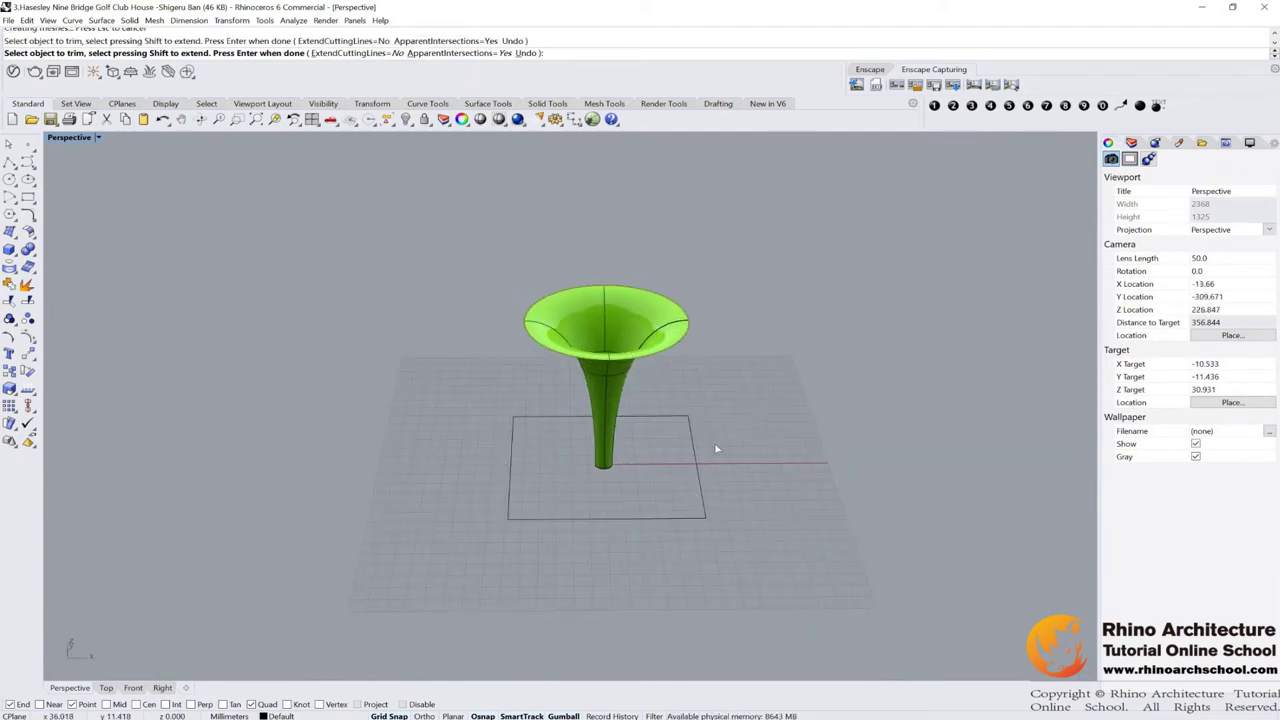
key("Return")
left_click(540, 466)
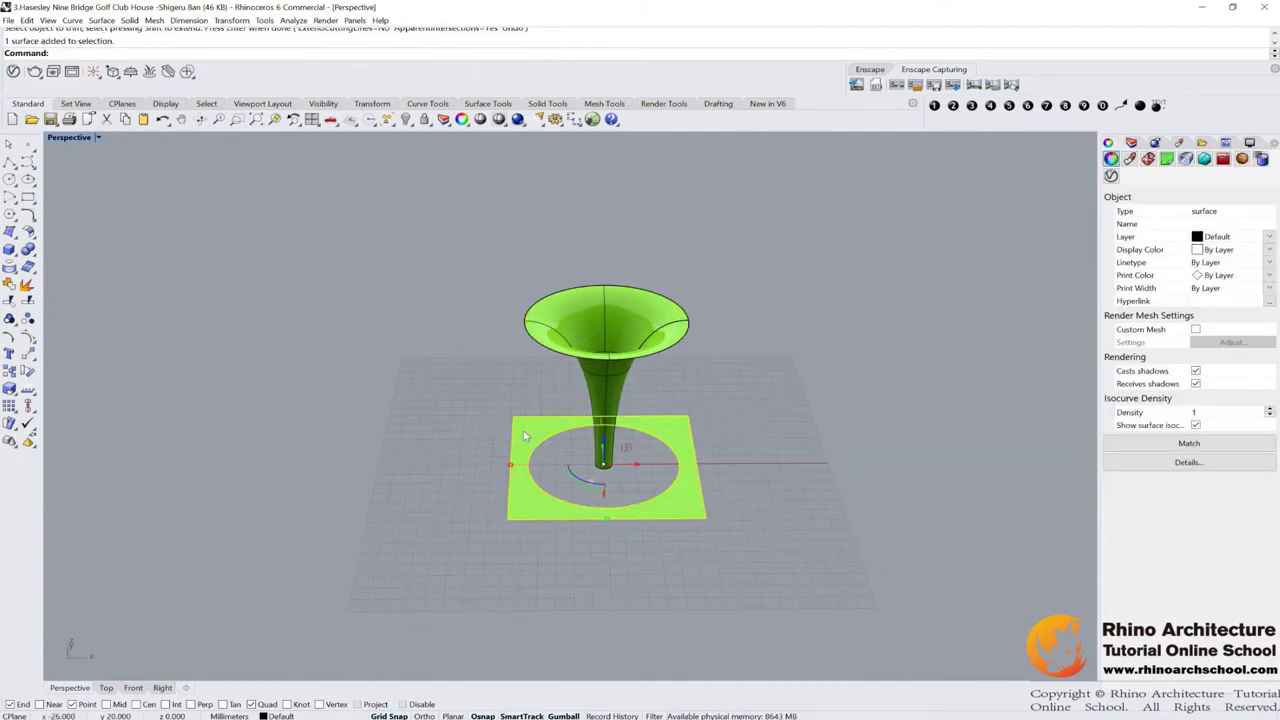
Move the holed square from its hole's quadrant point up onto the funnel's top rim
type("ve")
key("Return")
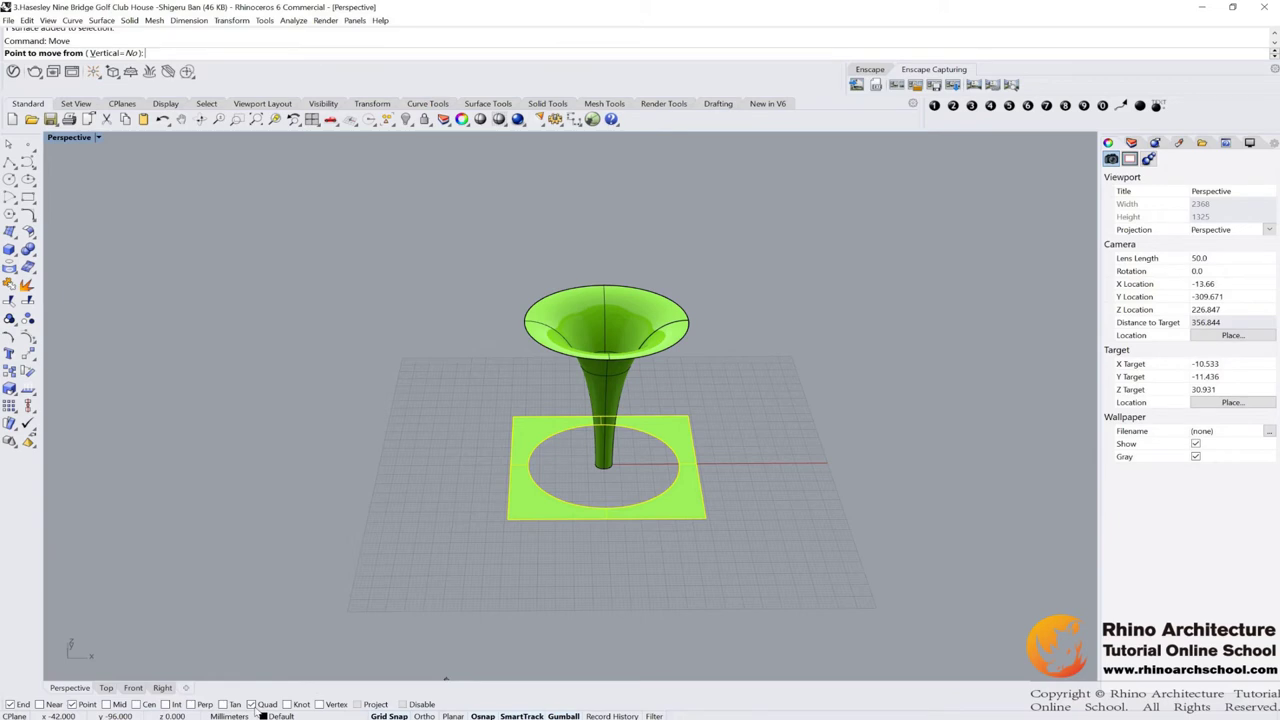
scroll(549, 485, "up", 3)
left_click(520, 455)
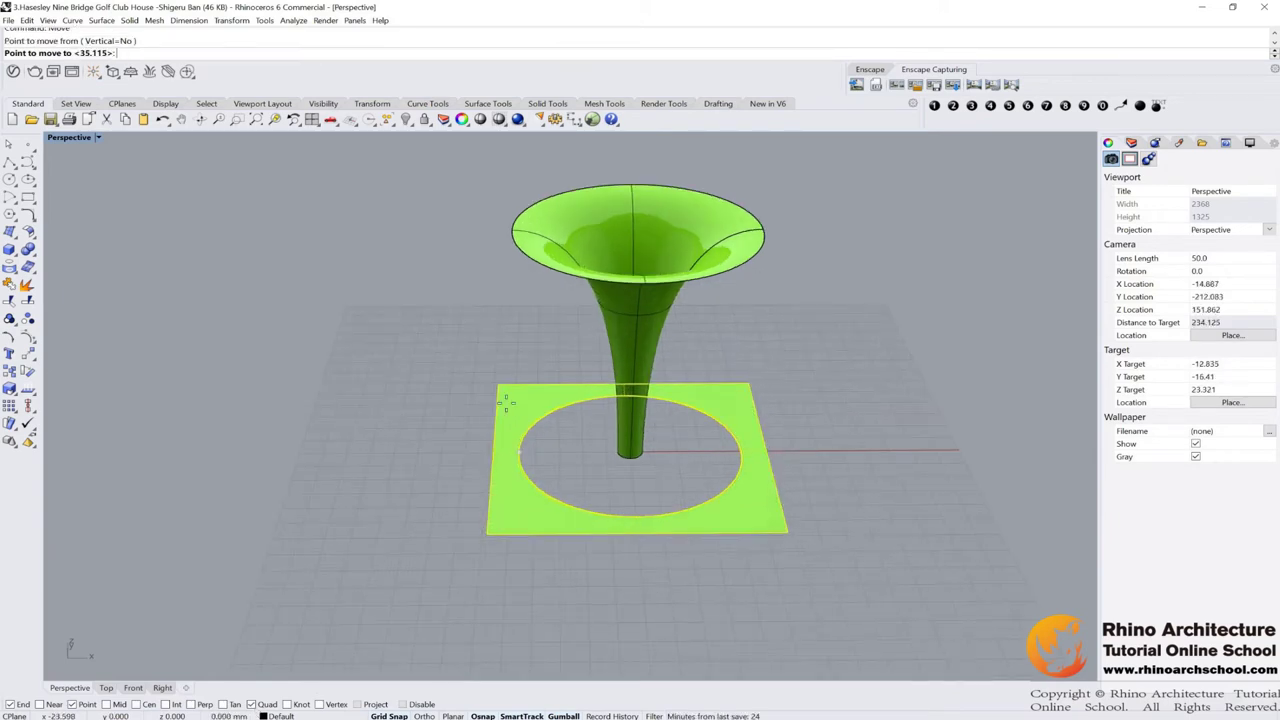
left_click(513, 230)
scroll(600, 300, "down", 3)
right_click_drag(650, 300, 757, 394)
scroll(737, 393, "up", 5)
scroll(686, 337, "up", 2)
scroll(689, 367, "down", 3)
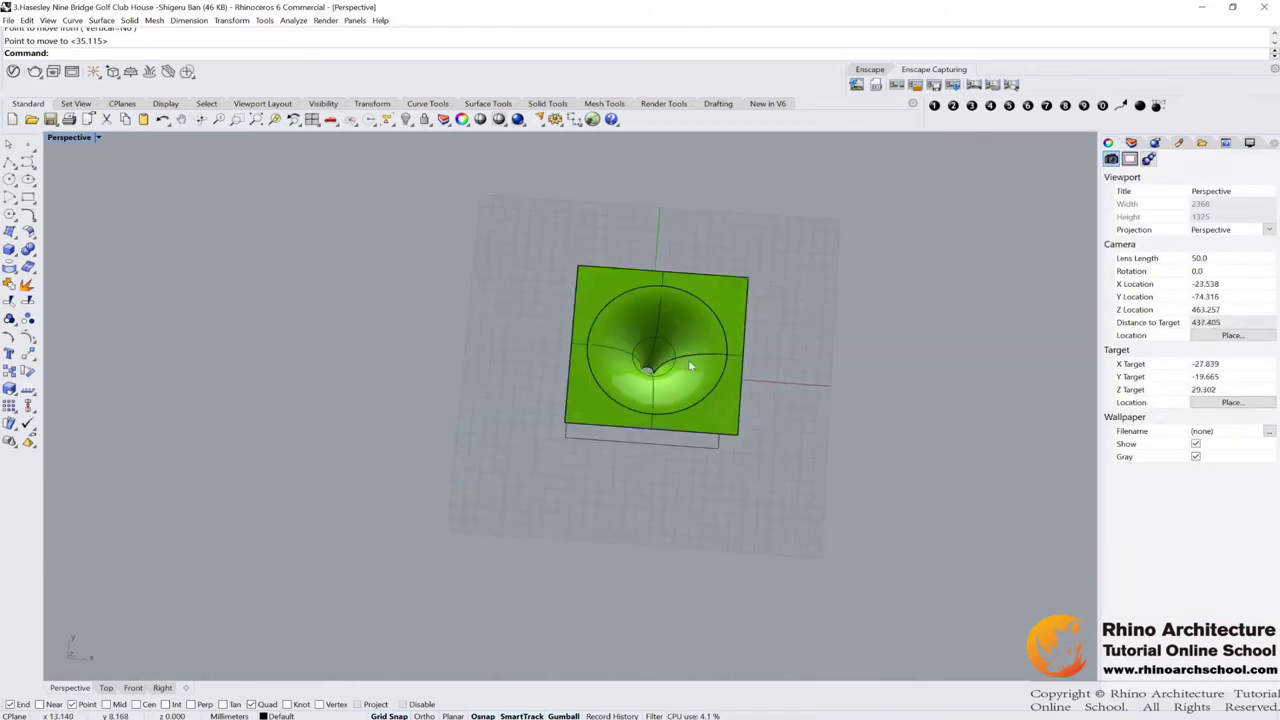
right_click_drag(689, 367, 689, 315)
Float the curve and surface creation toolbars and place guide dots 1 and 2
left_click(27, 162)
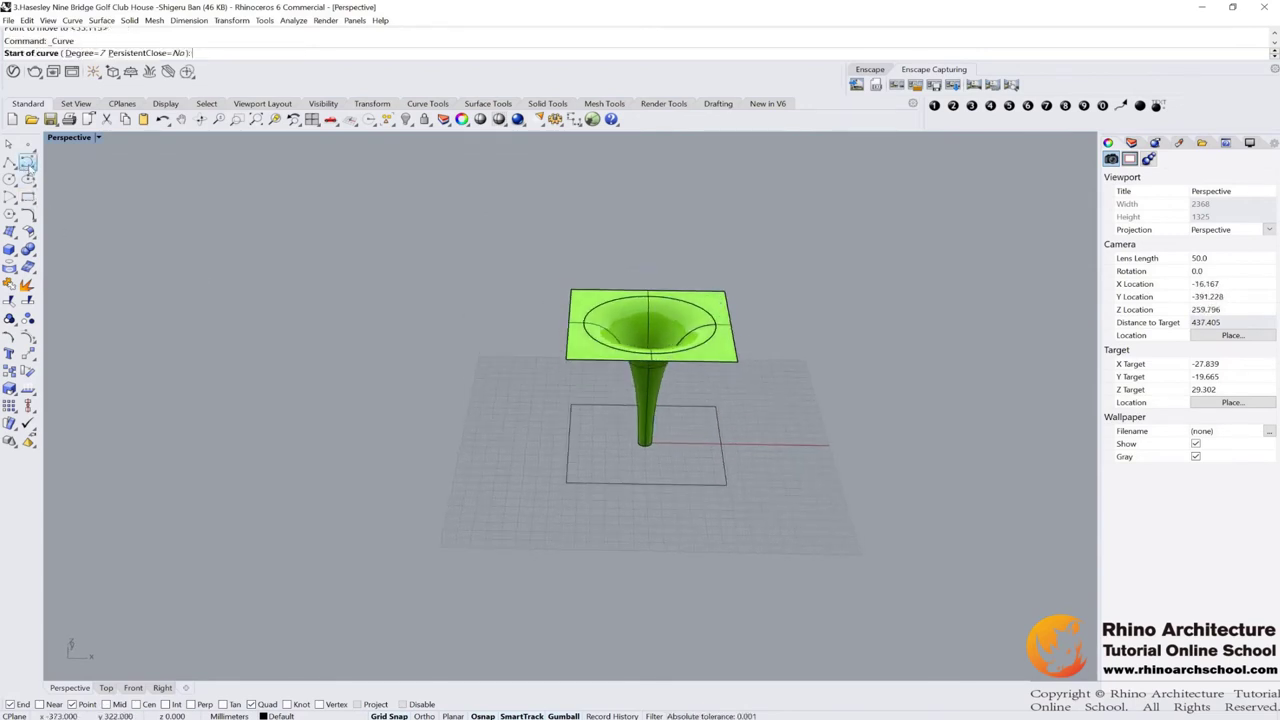
left_click(33, 168)
left_click_drag(79, 157, 300, 191)
left_click(921, 105)
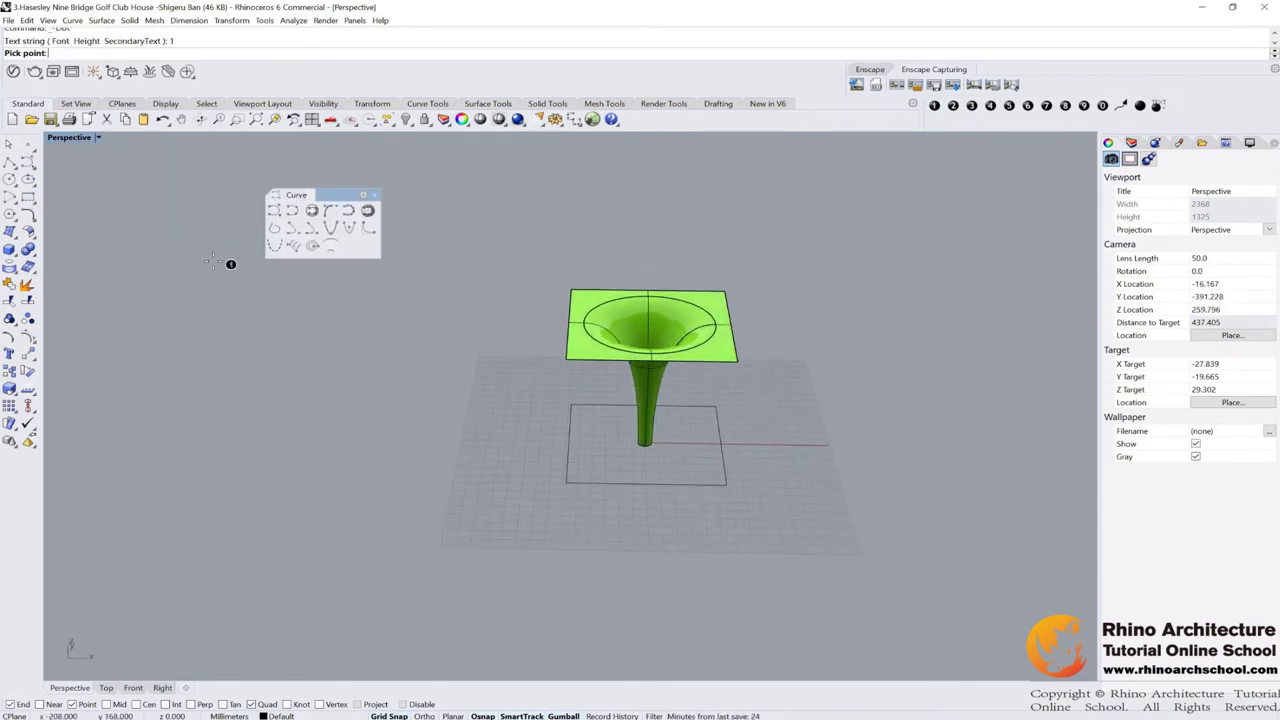
left_click(253, 210)
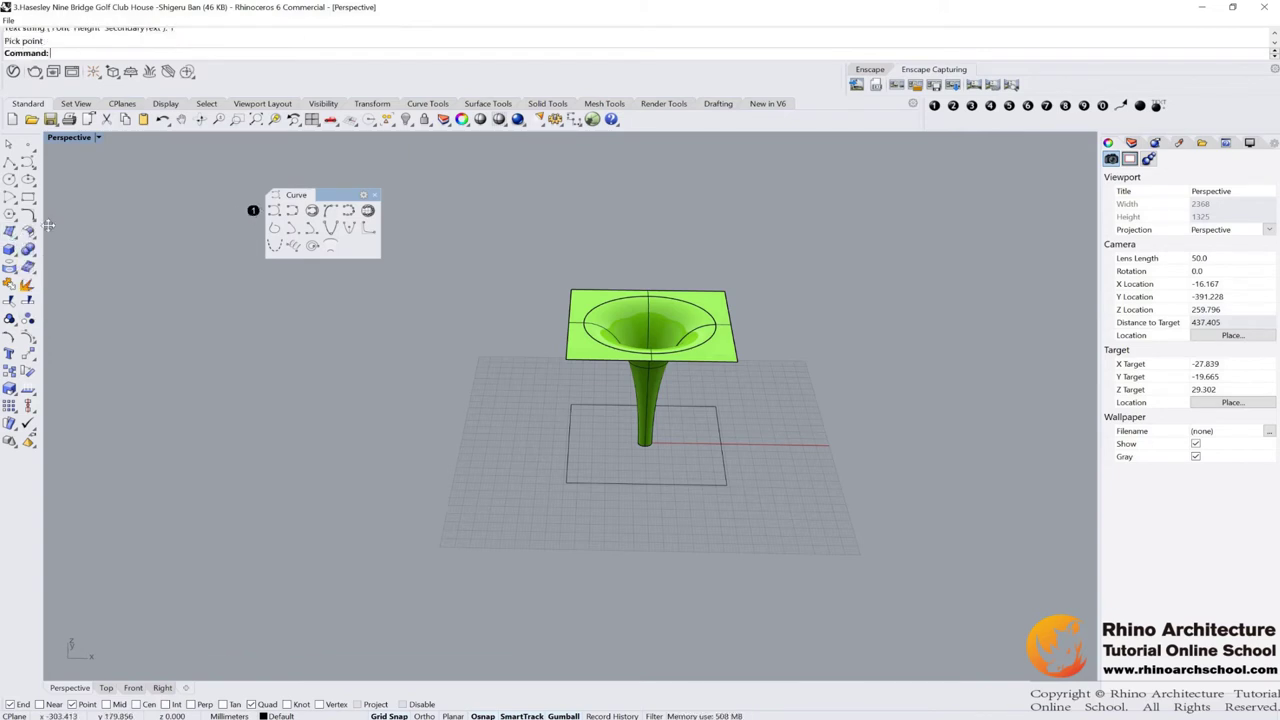
left_click_drag(48, 226, 285, 310)
left_click(953, 105)
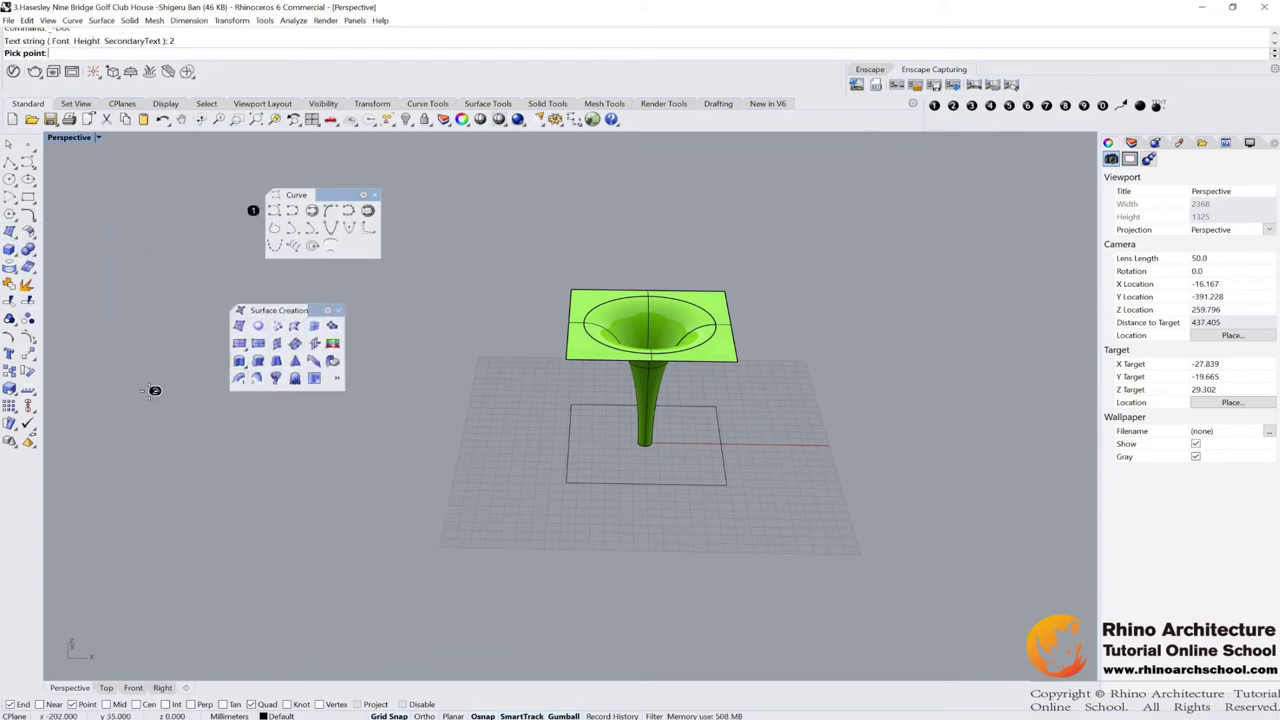
left_click(273, 402)
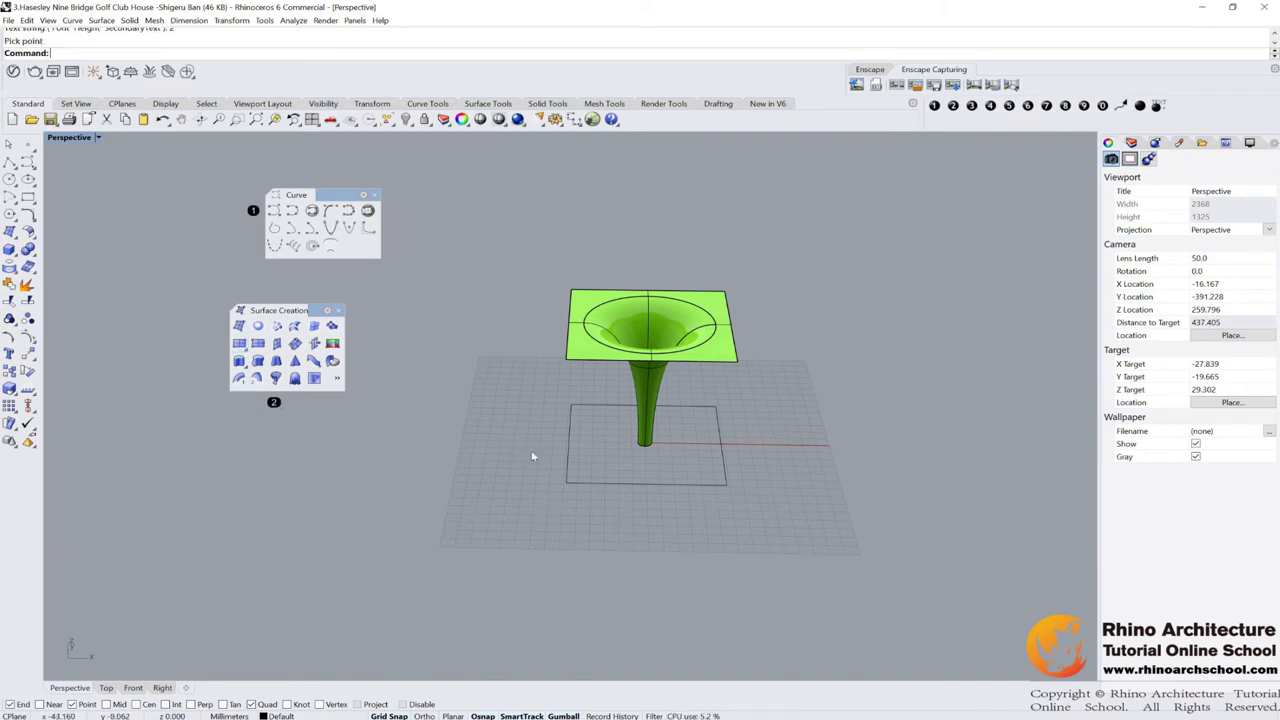
Float the polygon tools palette, place guide dots 3, 4 and 5, and window-select the square
left_click(10, 214)
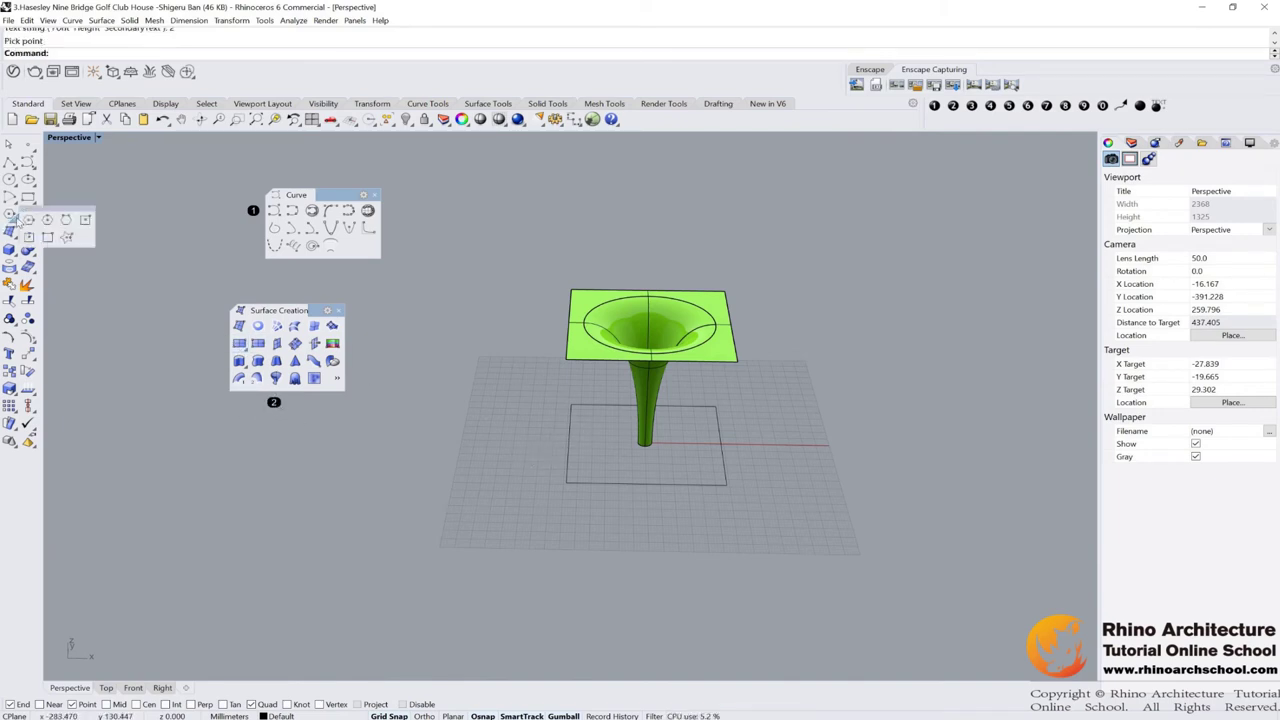
left_click_drag(30, 206, 233, 461)
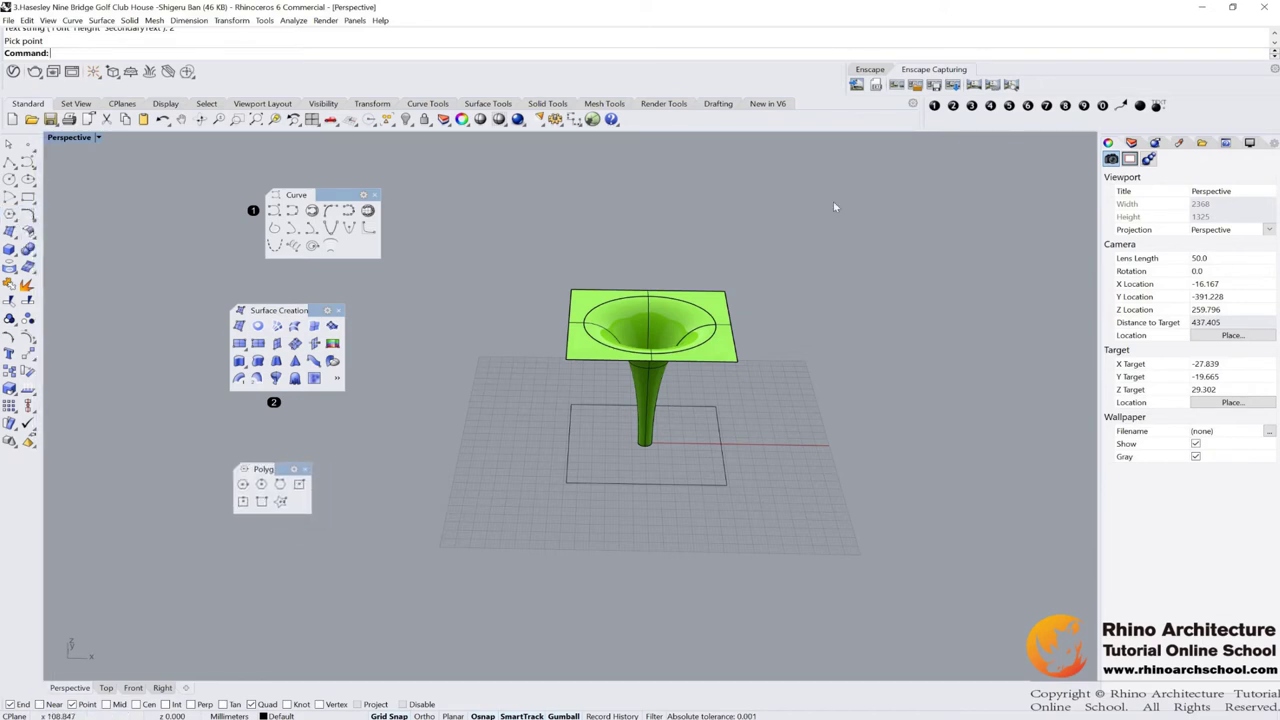
left_click(971, 105)
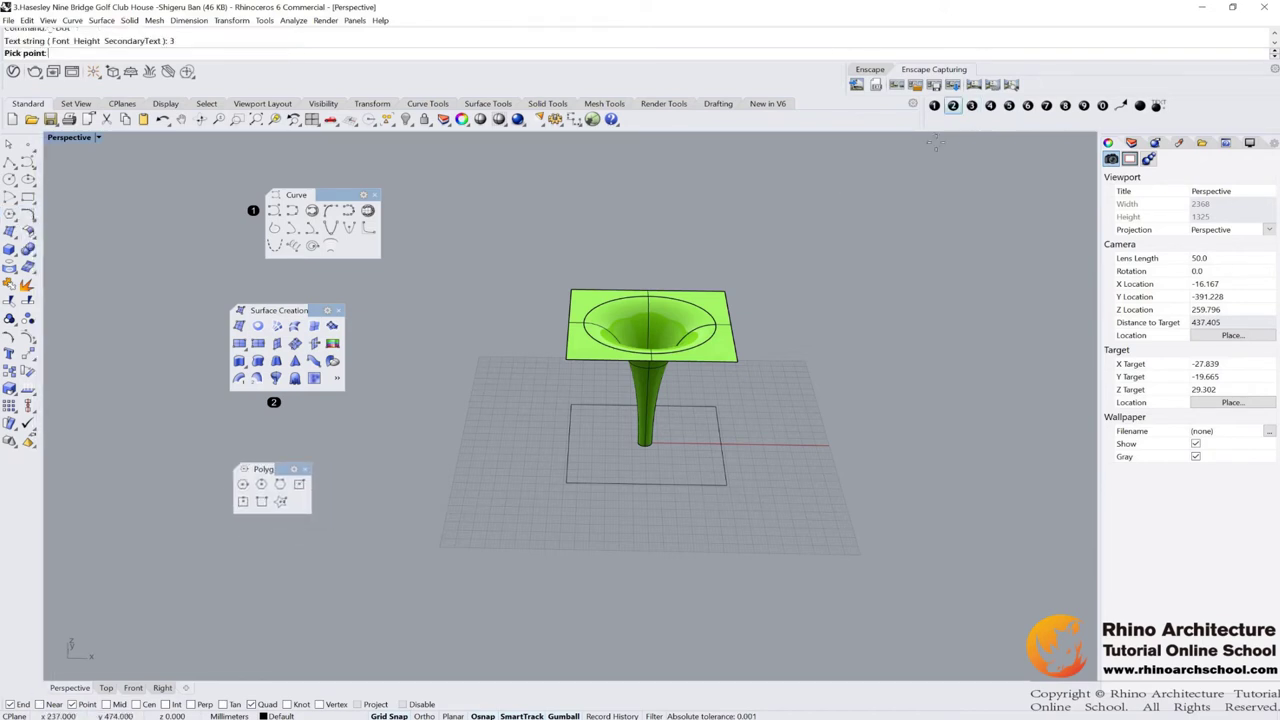
left_click(320, 485)
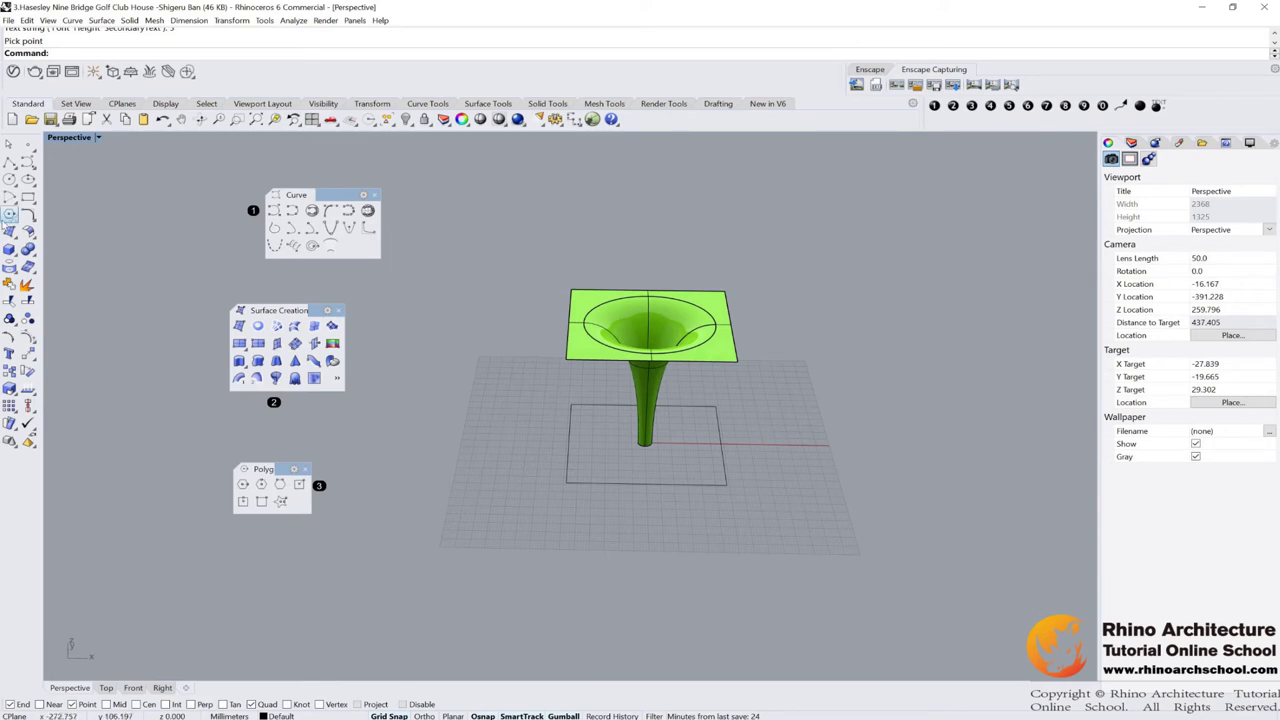
key("Return")
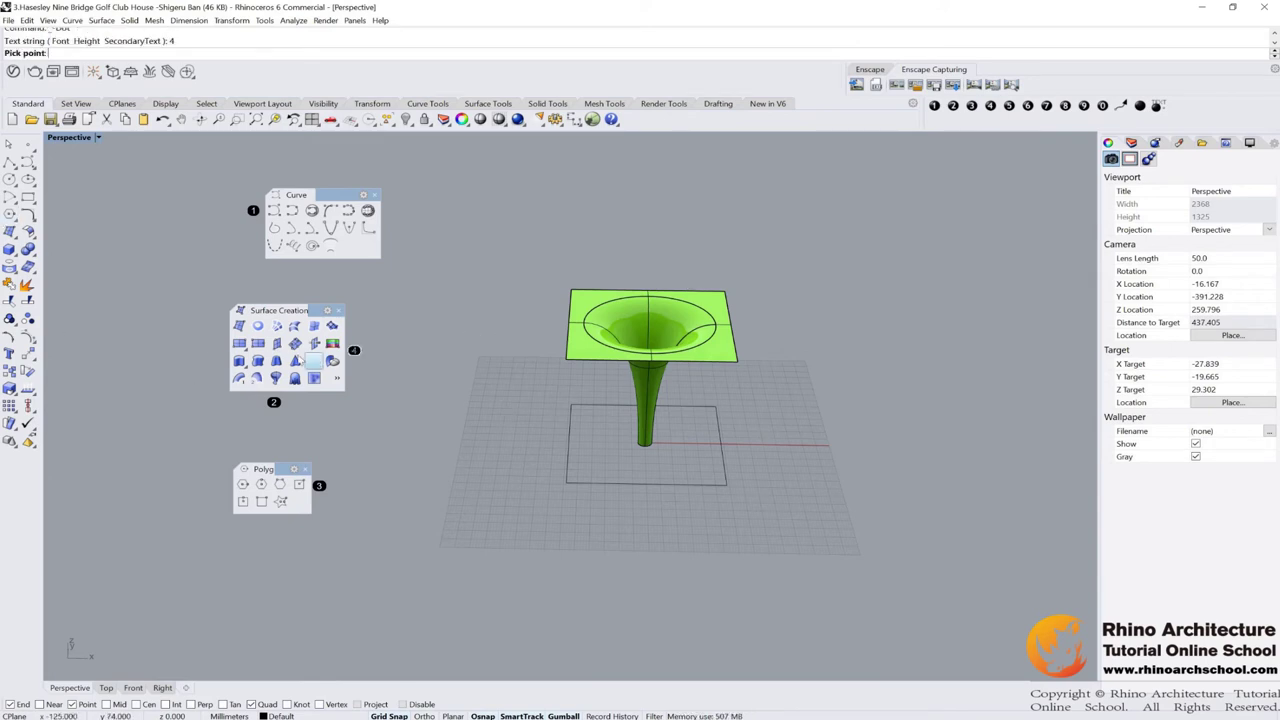
left_click(260, 293)
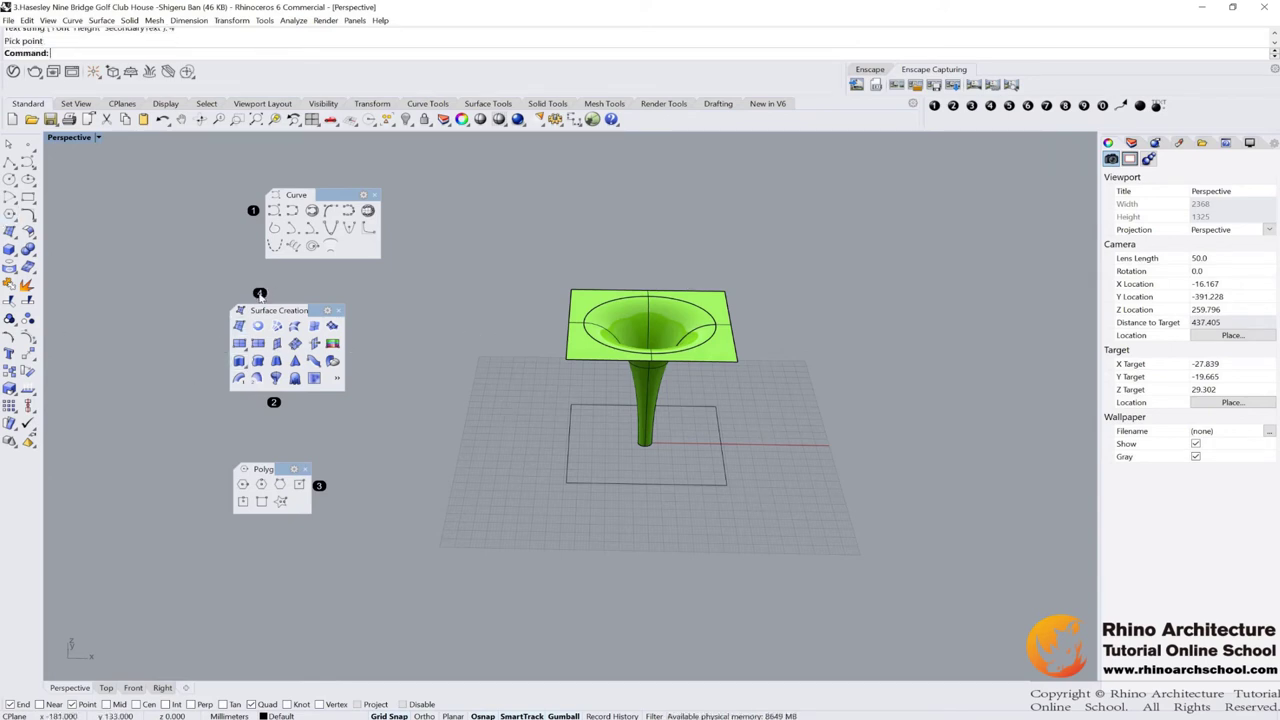
left_click(1009, 106)
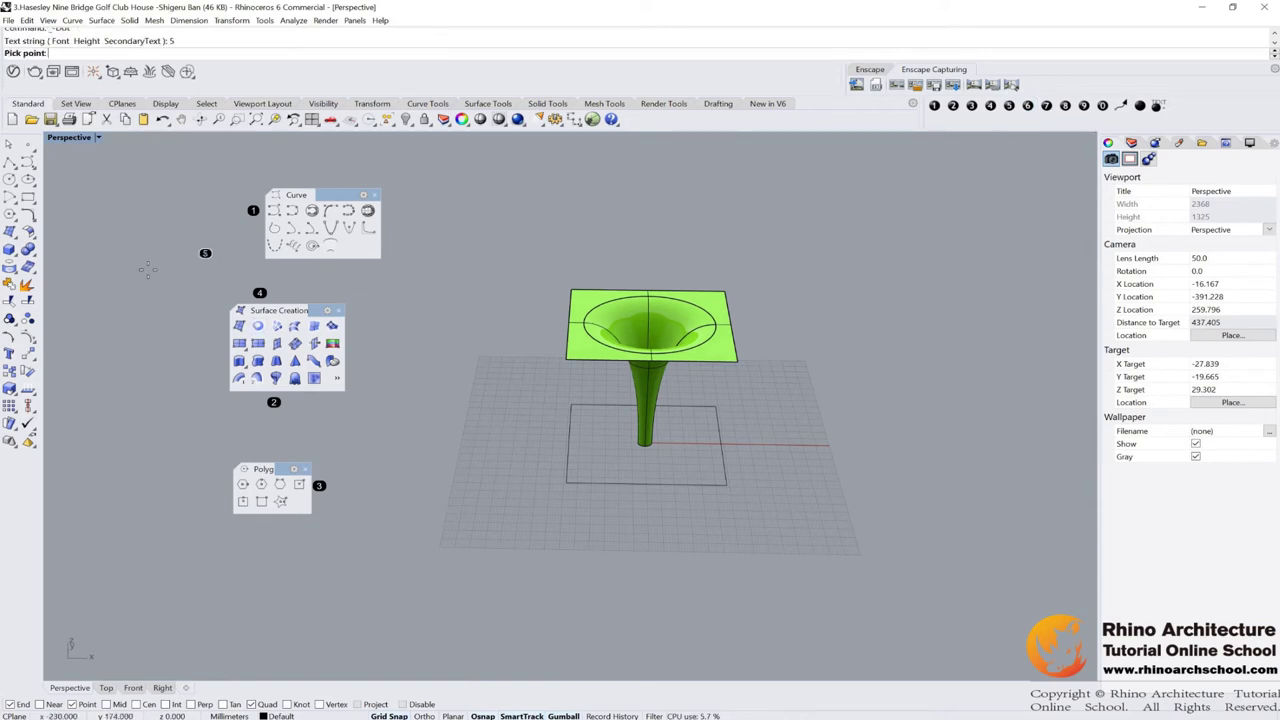
left_click(51, 305)
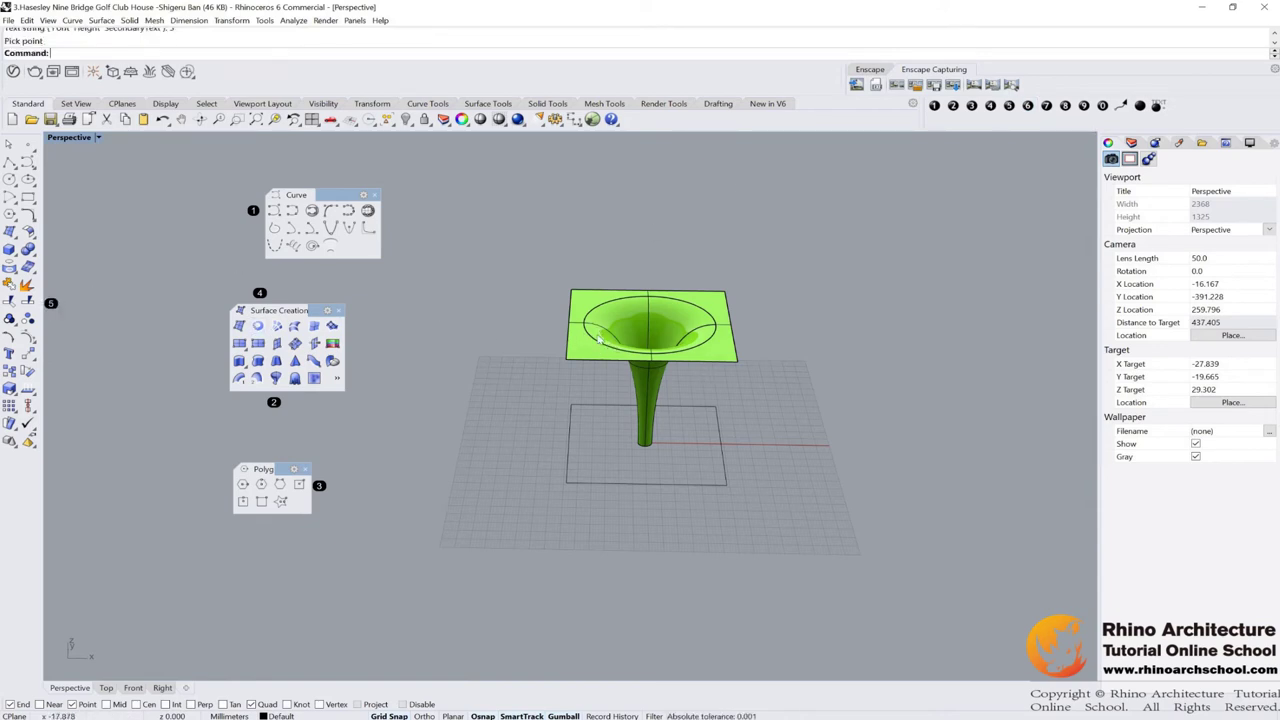
left_click_drag(557, 399, 838, 522)
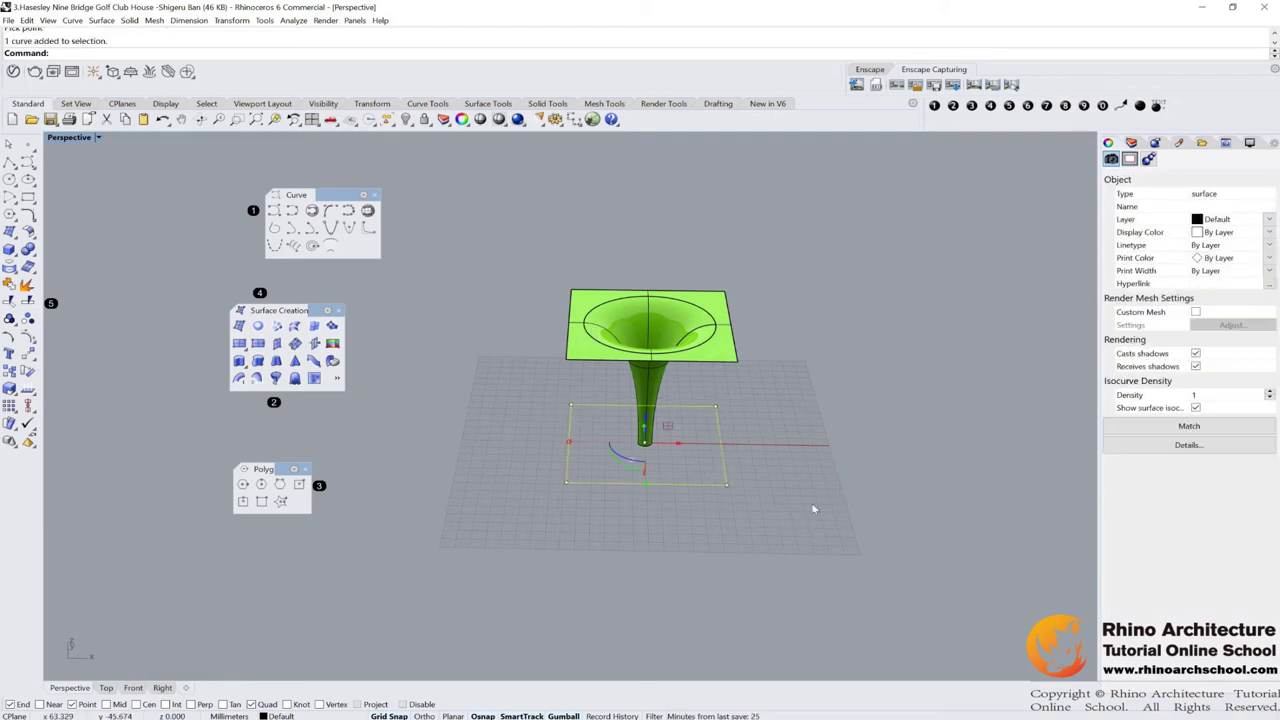
left_click(581, 254)
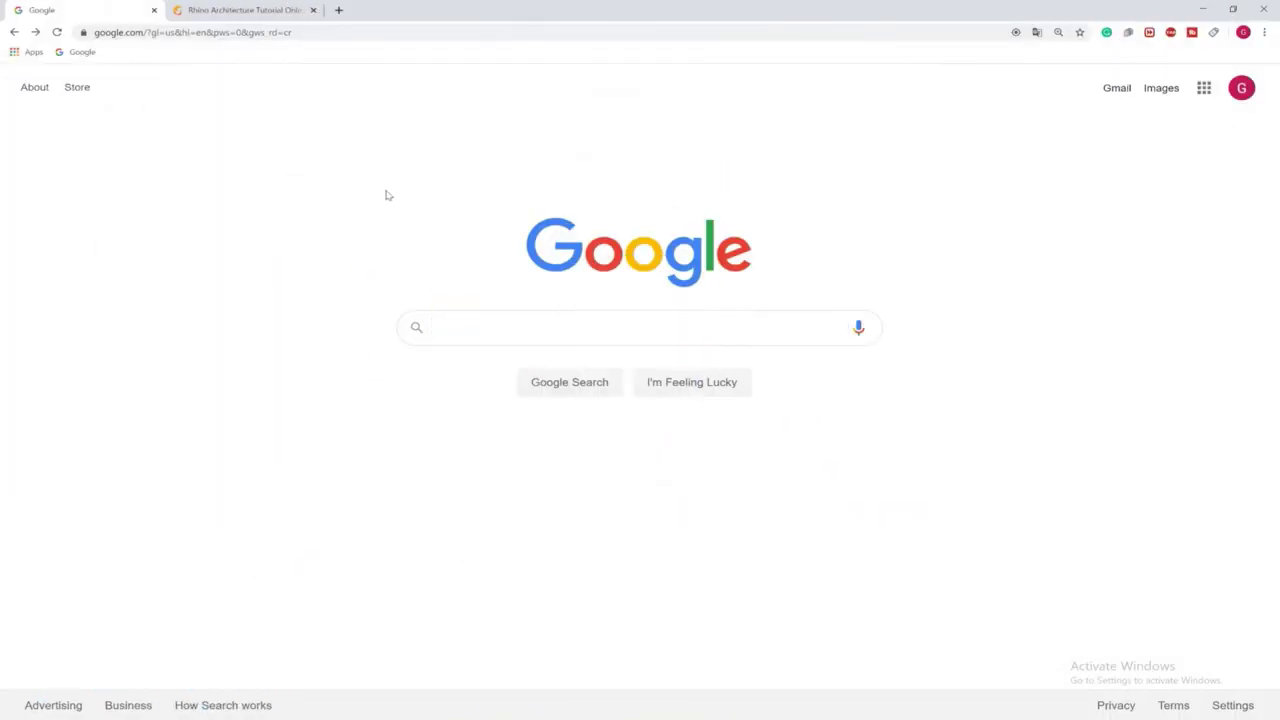
Go to rhinoarchschool.com and scroll to the Unlimited and Monthly course titles
left_click(314, 32)
type("rhinoarchschool.com")
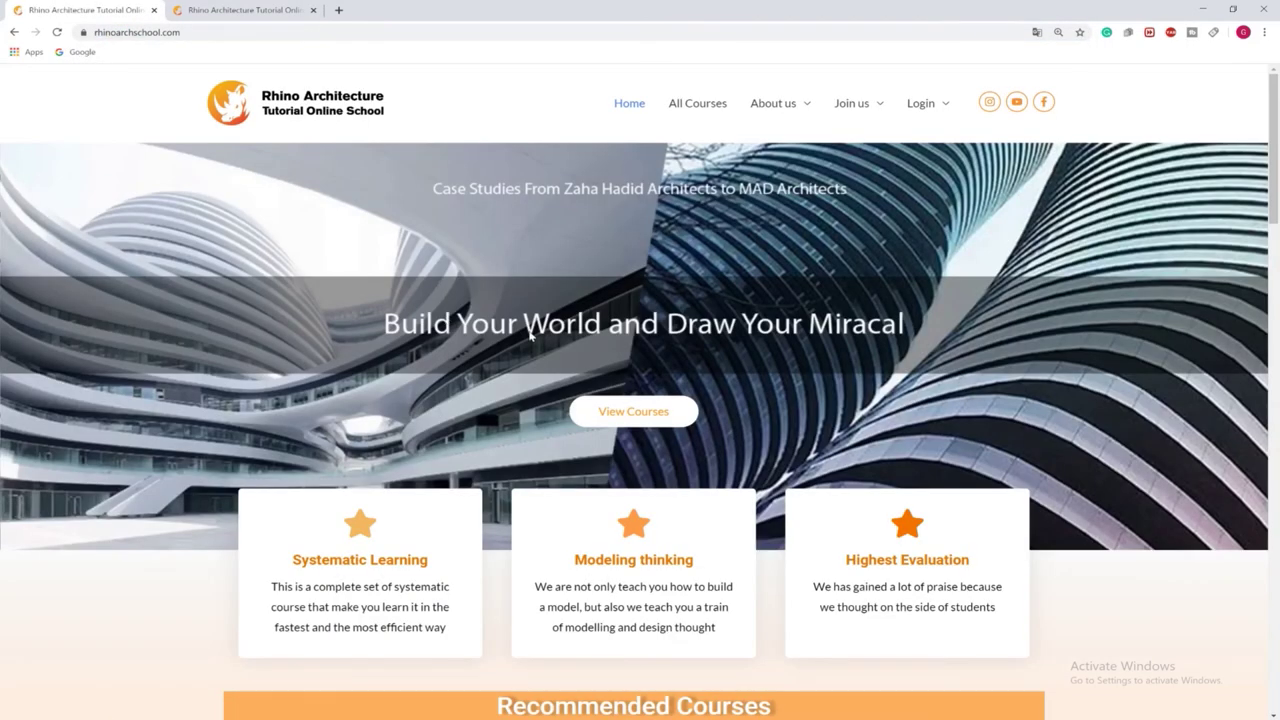
scroll(530, 336, "down", 4)
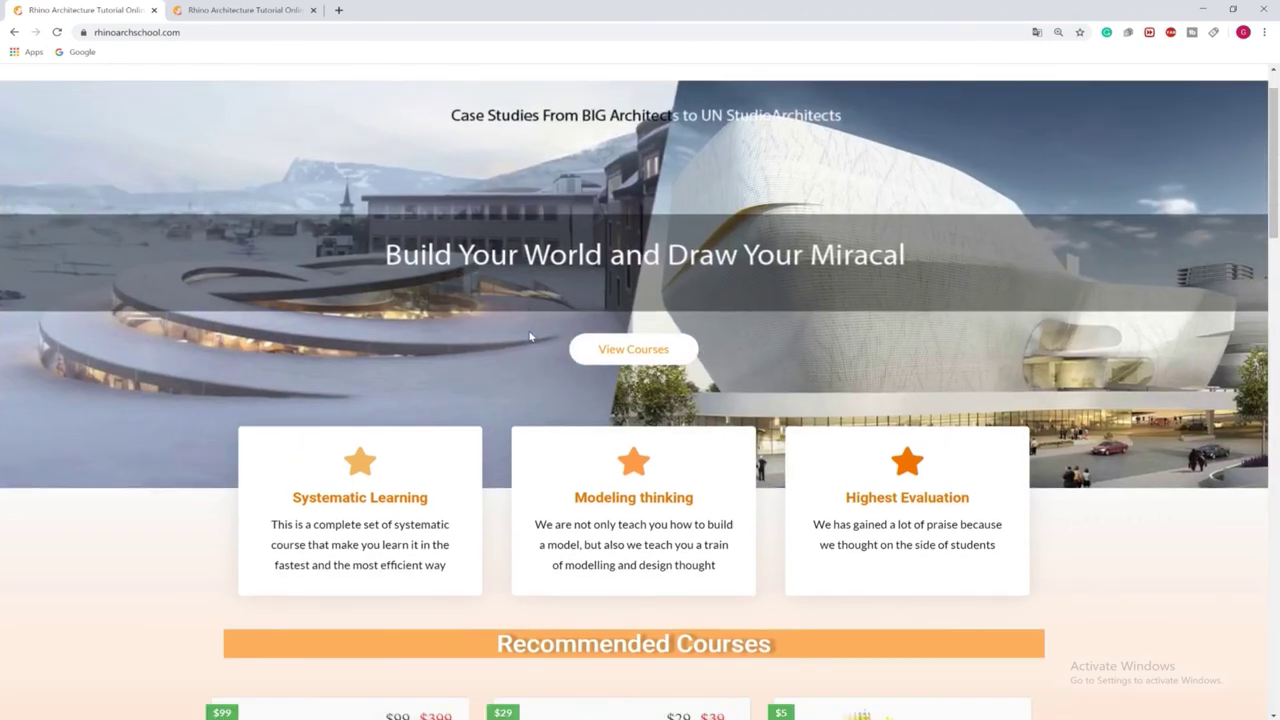
scroll(530, 336, "down", 1)
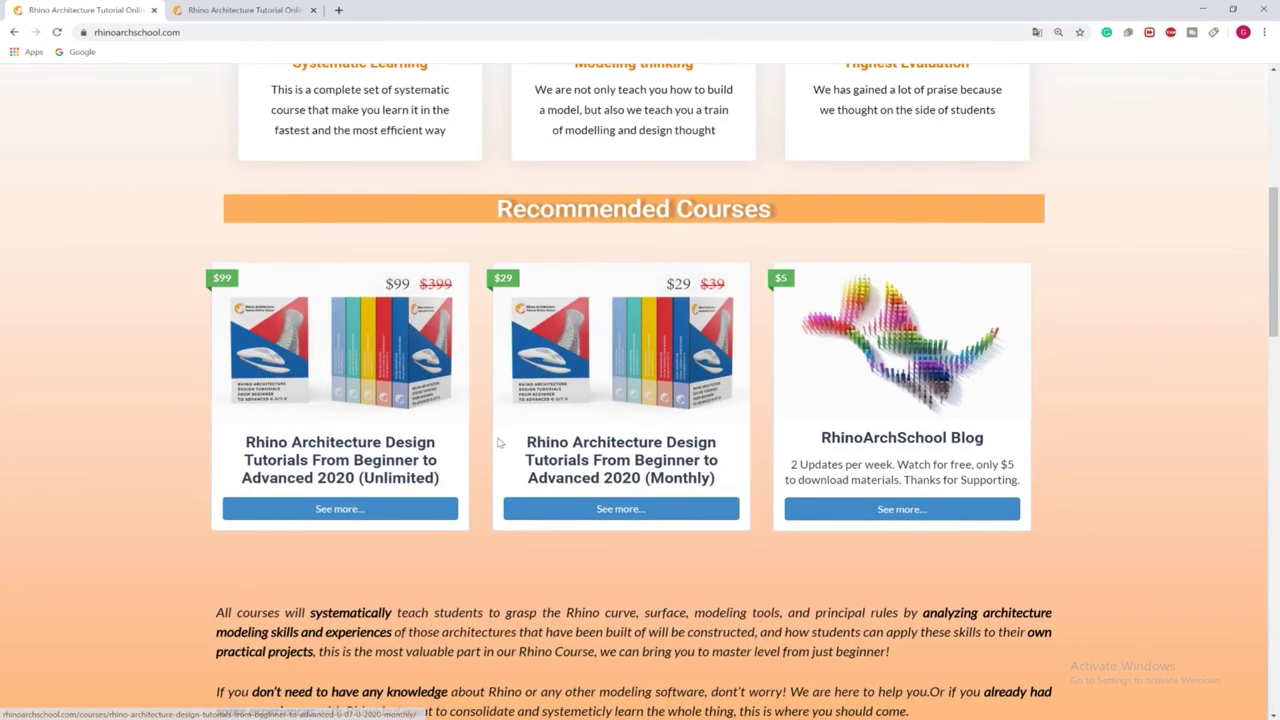
left_click_drag(456, 483, 368, 478)
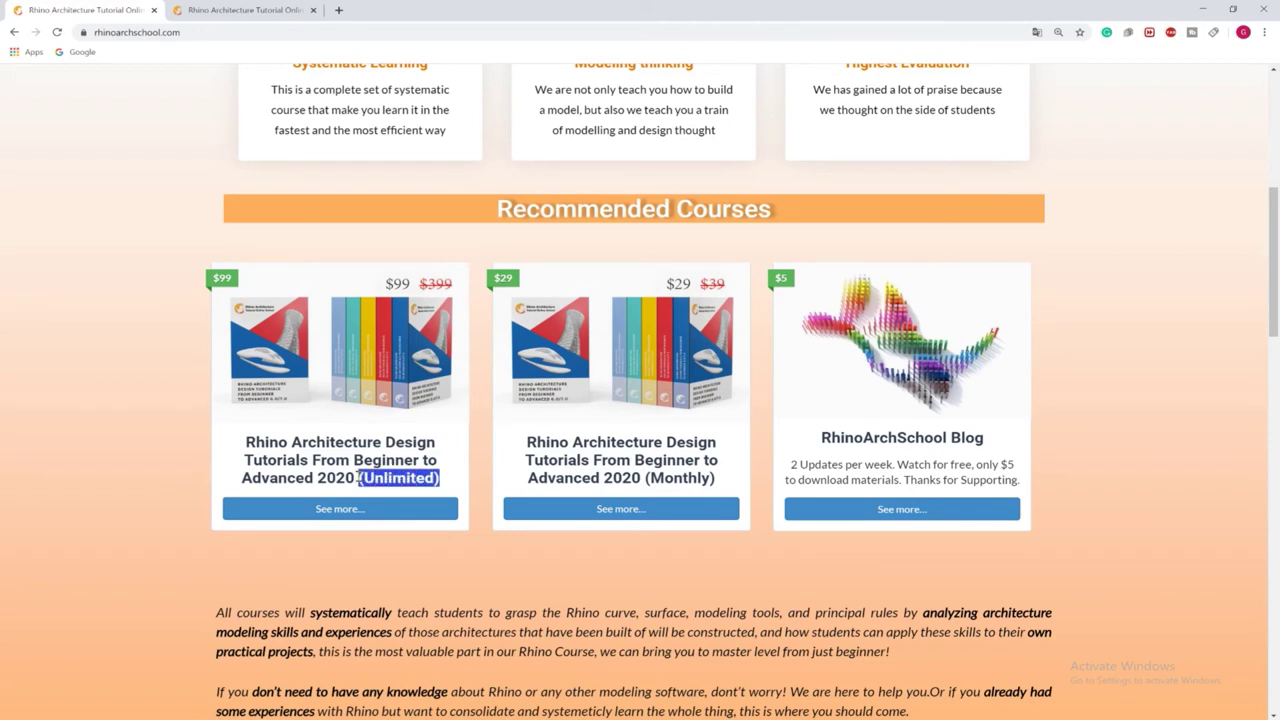
left_click(388, 479)
left_click_drag(733, 482, 663, 478)
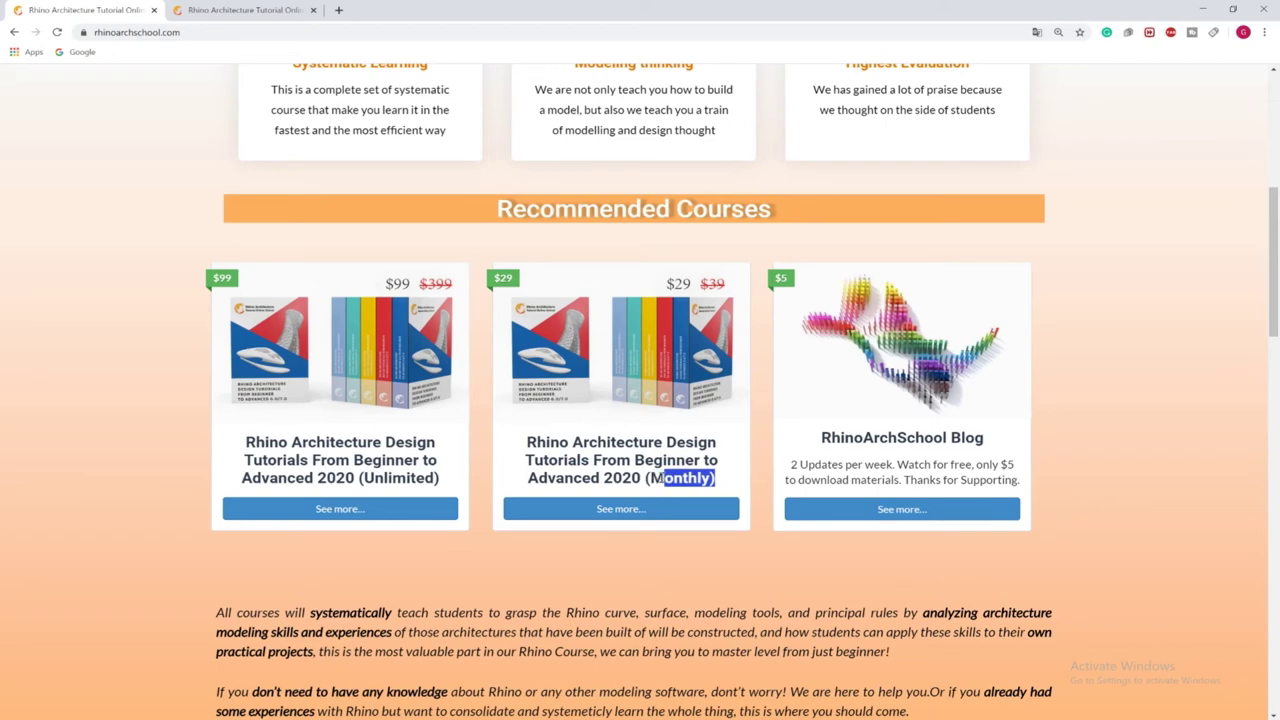
left_click(663, 478)
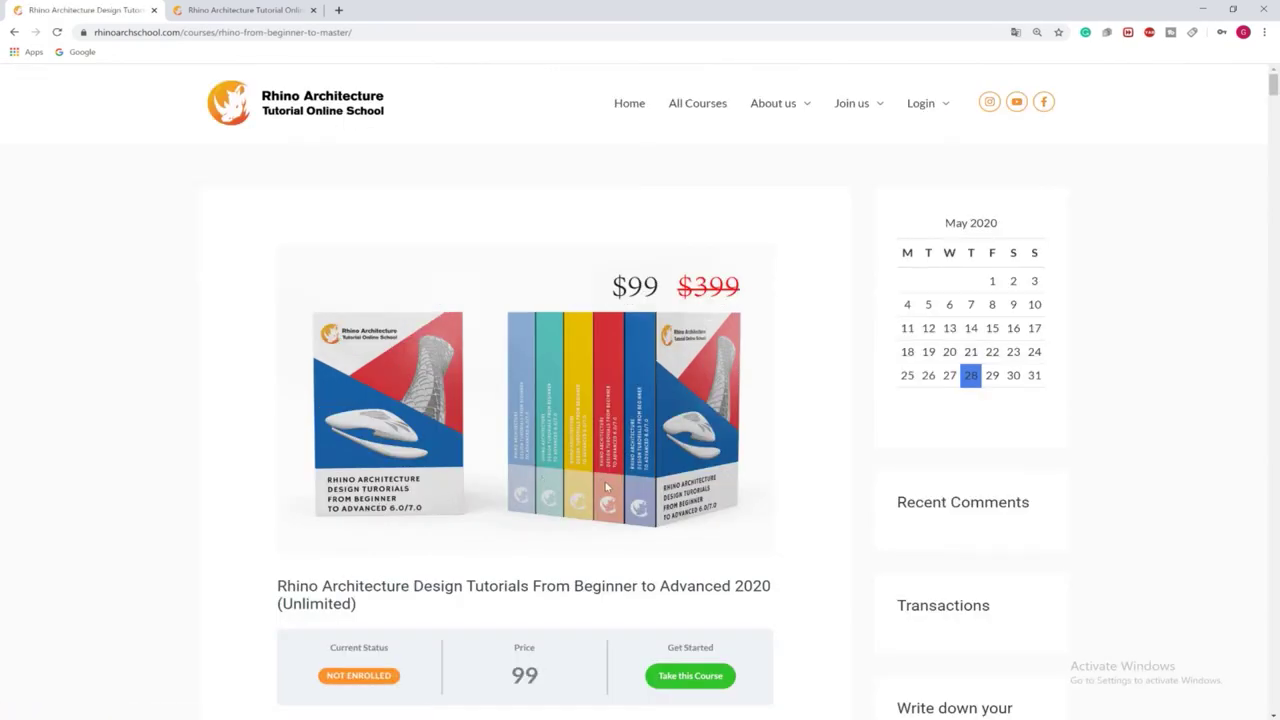
Review the Unlimited course's Course Content lesson list, then go back to its description
scroll(606, 486, "down", 3)
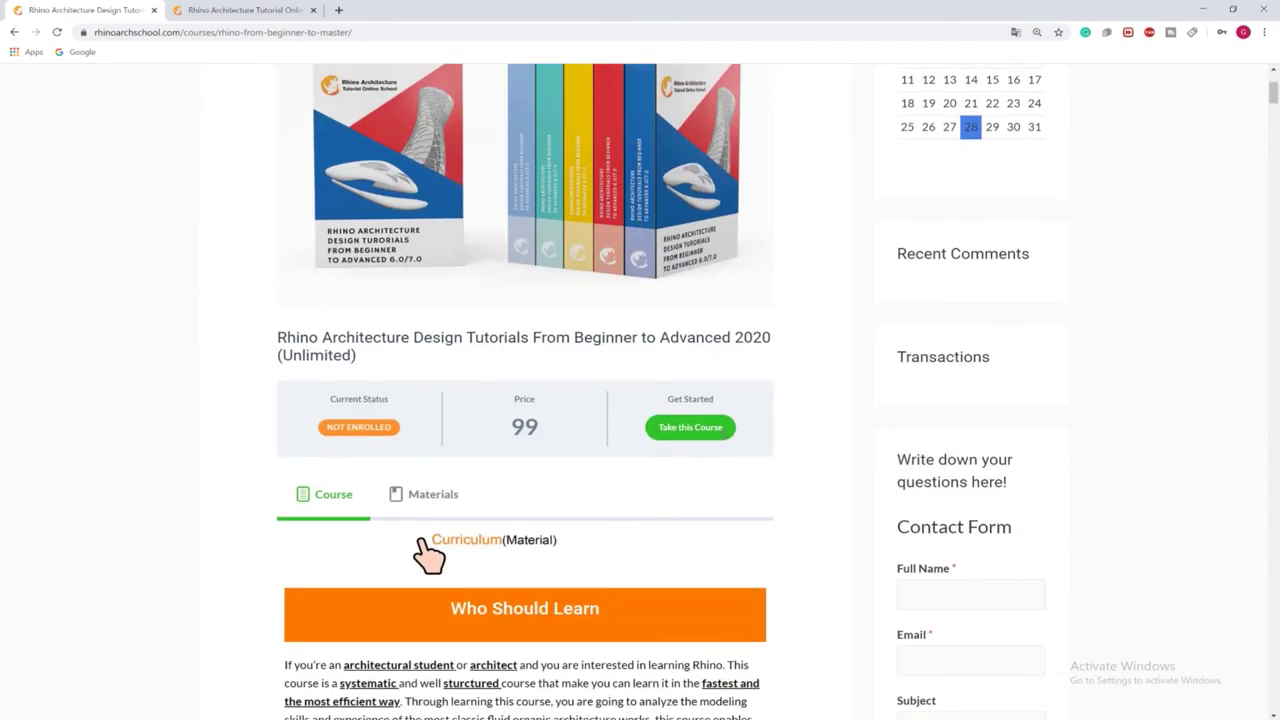
left_click_drag(738, 428, 602, 466)
left_click(447, 495)
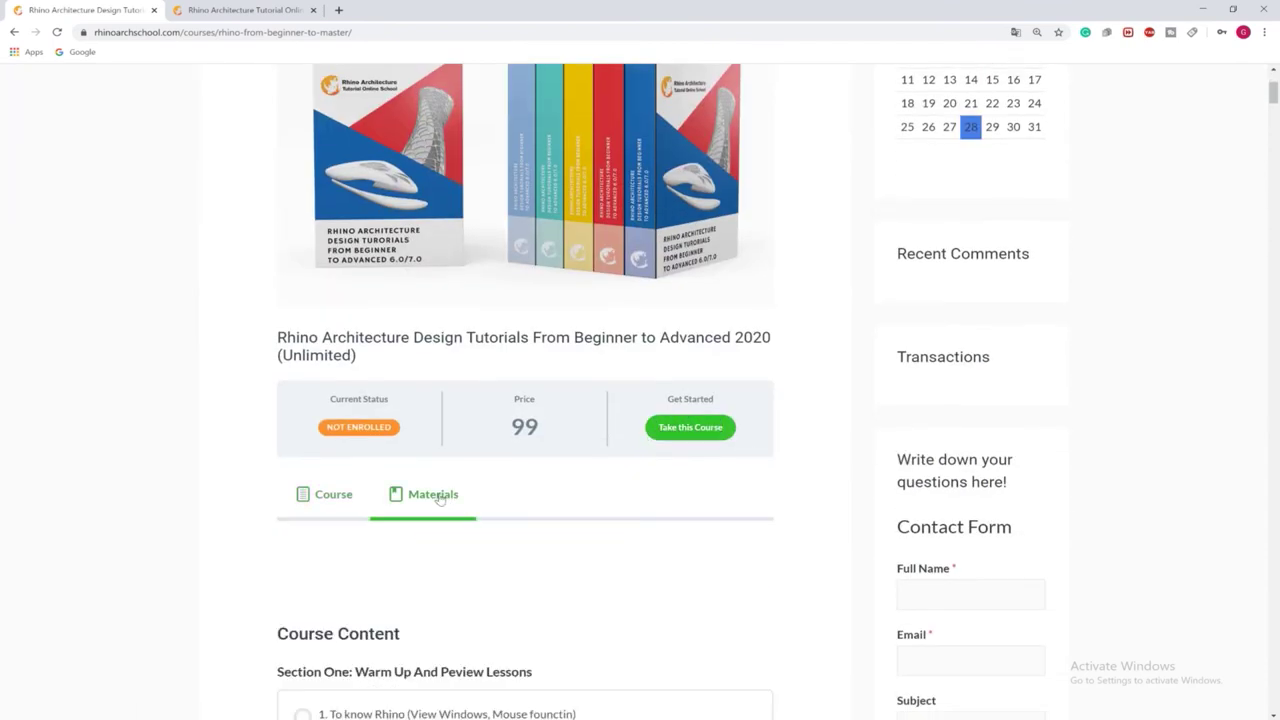
scroll(466, 543, "down", 5)
scroll(449, 534, "up", 4)
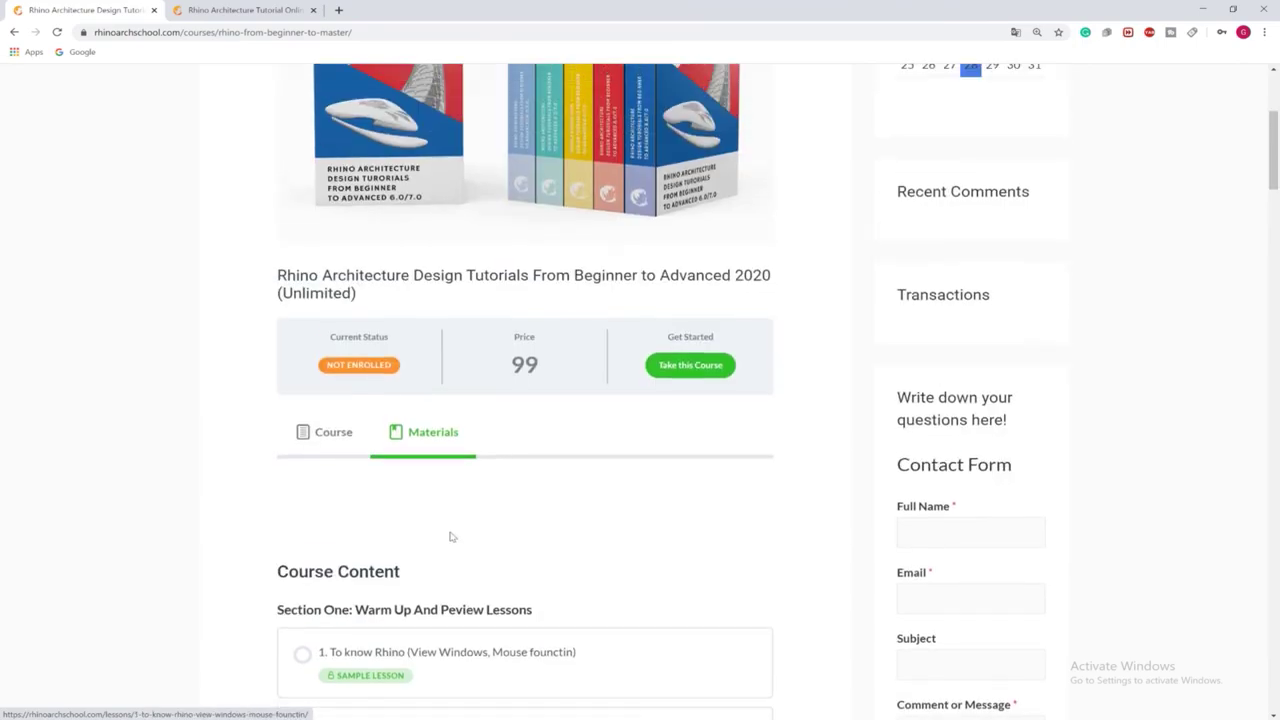
left_click(331, 433)
Read down through the Unlimited course's introduction to the end of the page
scroll(333, 444, "down", 6)
scroll(331, 438, "down", 15)
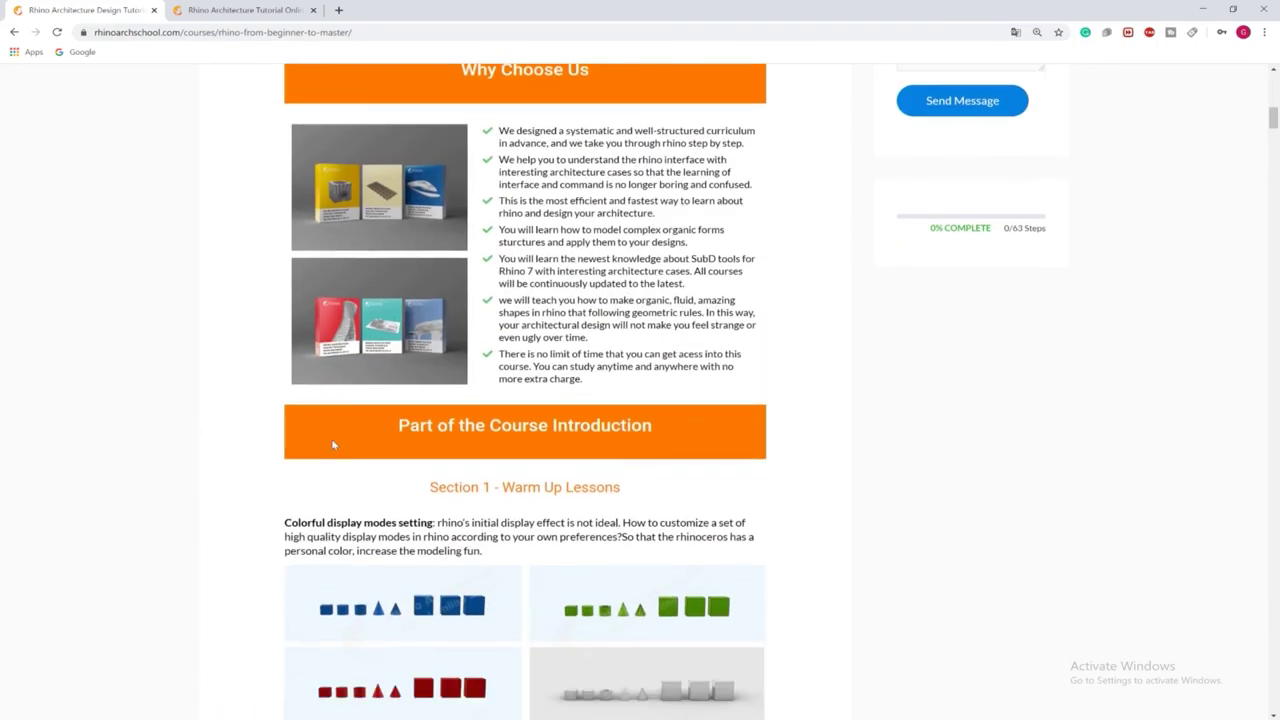
scroll(332, 444, "down", 20)
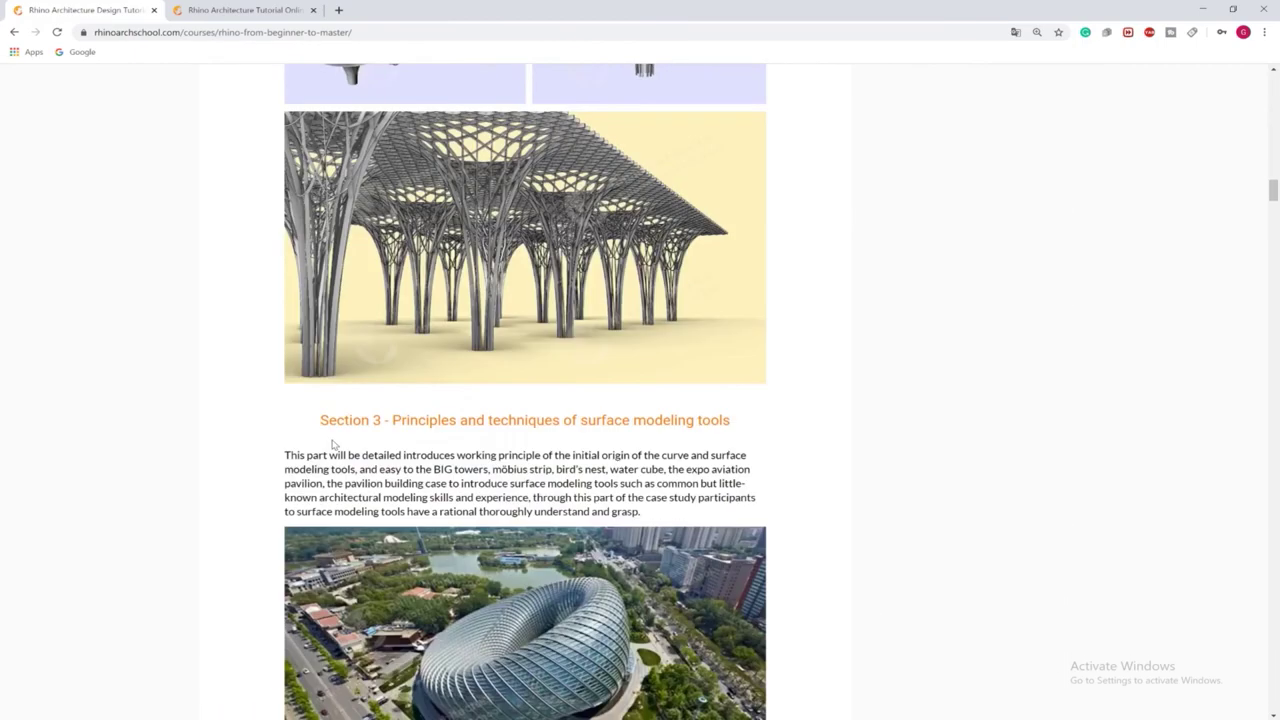
scroll(333, 444, "down", 15)
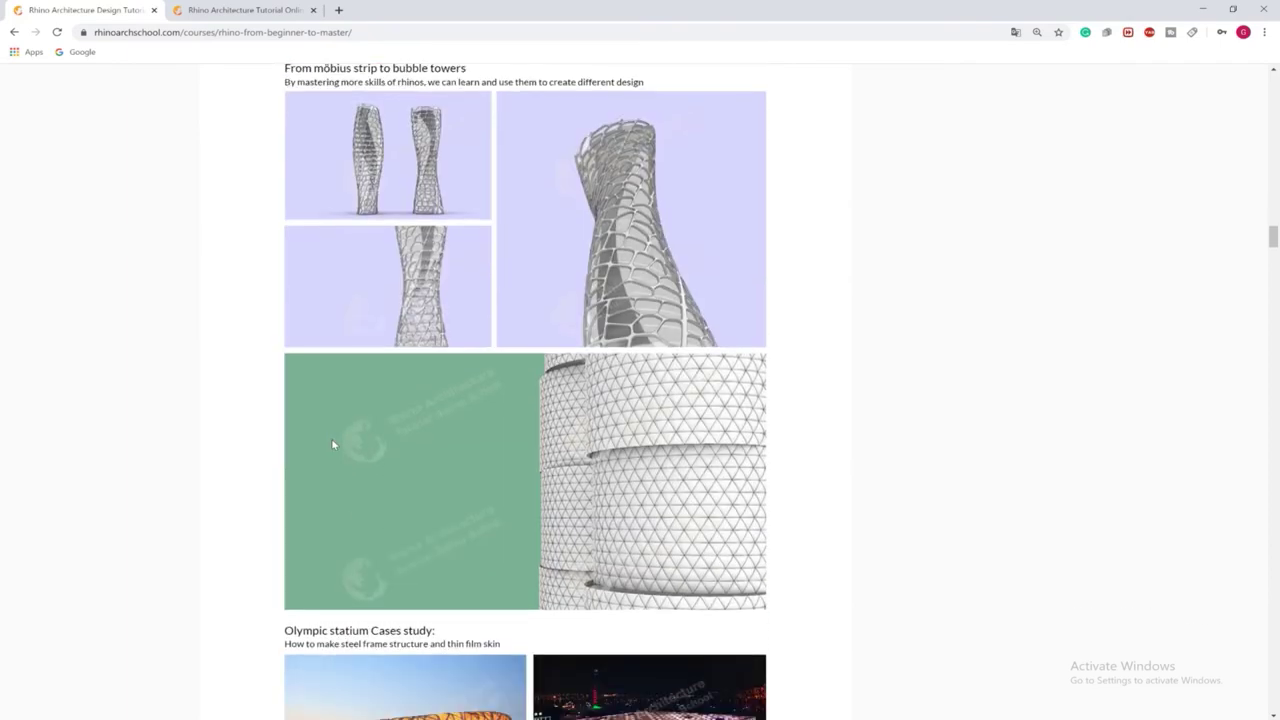
scroll(331, 438, "down", 15)
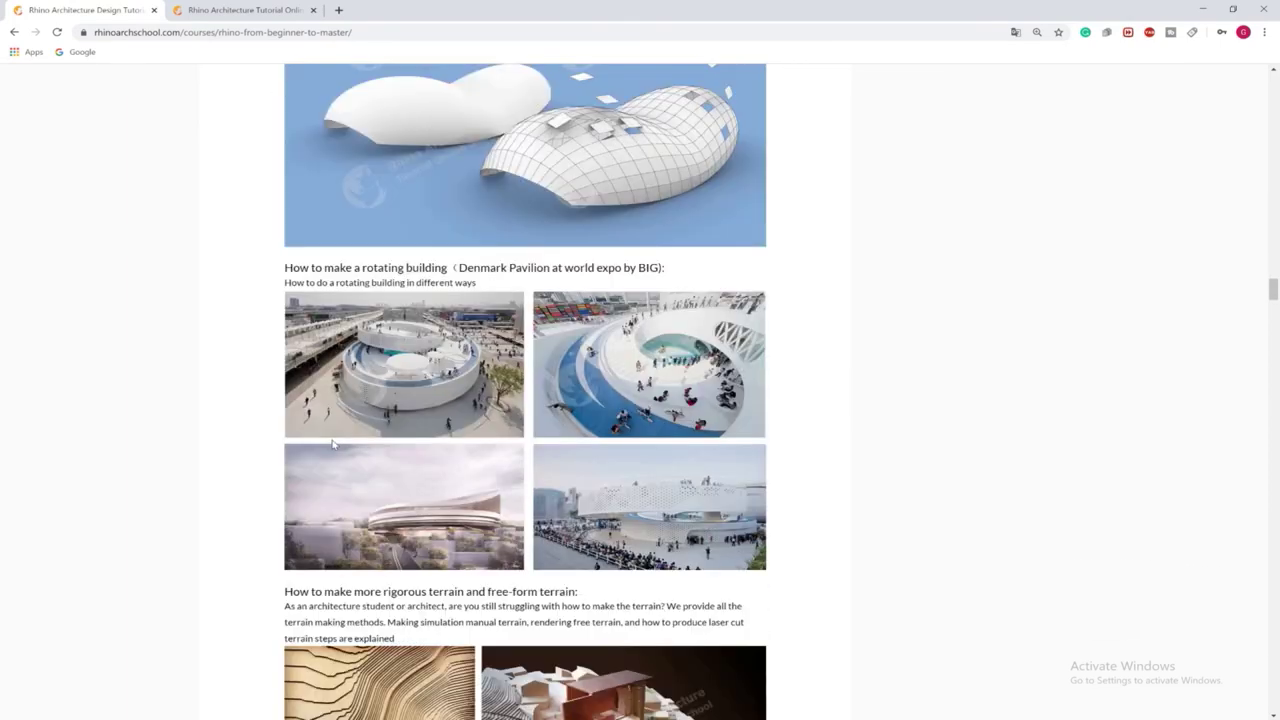
scroll(398, 393, "down", 15)
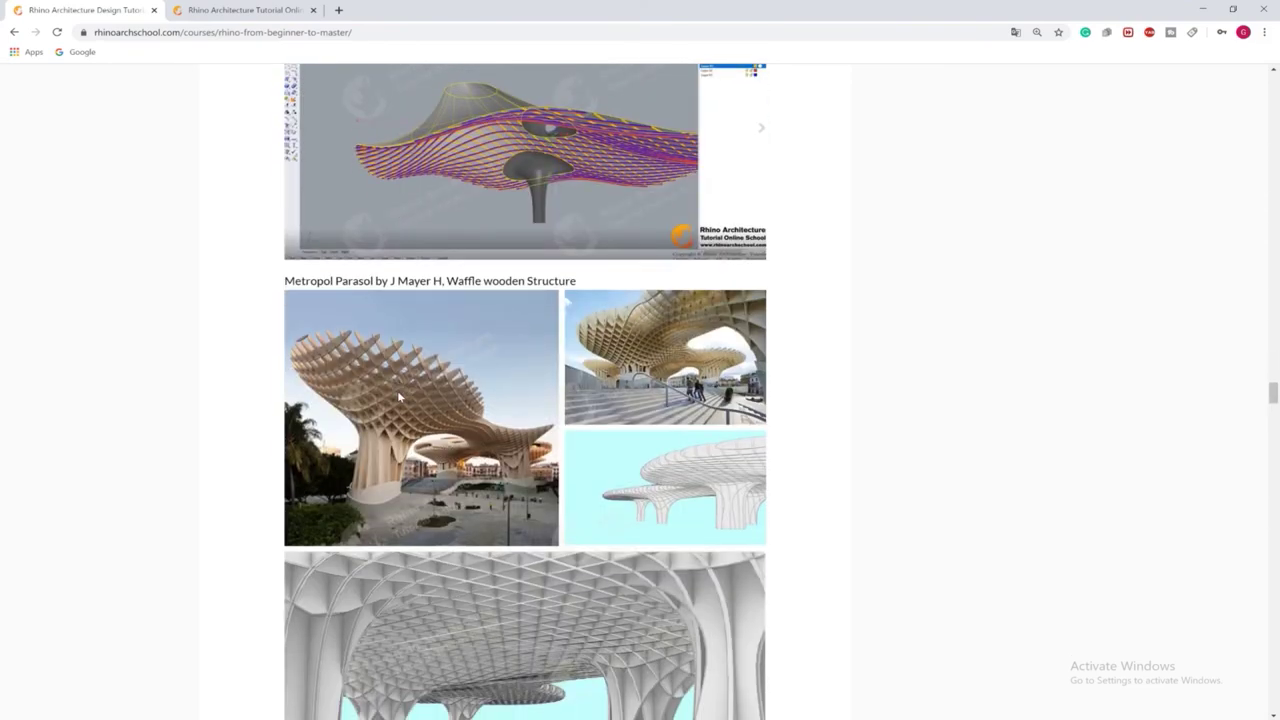
scroll(398, 397, "down", 15)
scroll(398, 397, "down", 15)
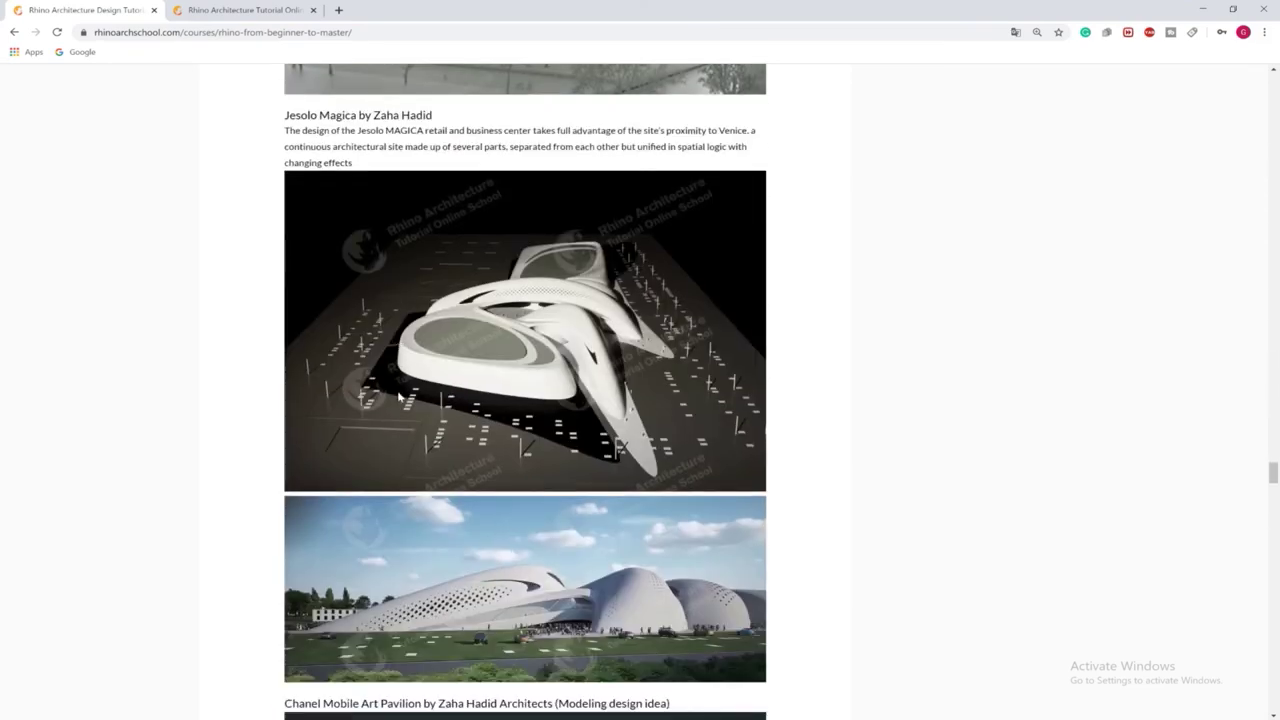
scroll(398, 397, "down", 15)
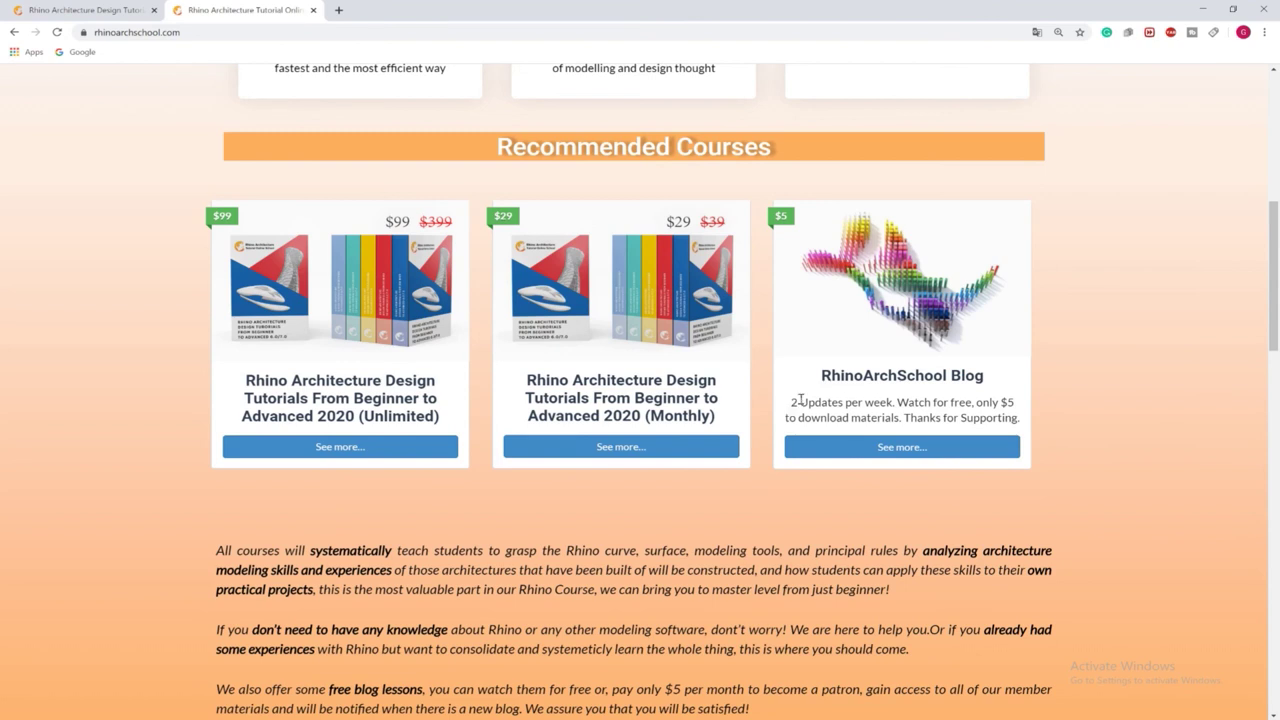
left_click_drag(791, 402, 882, 423)
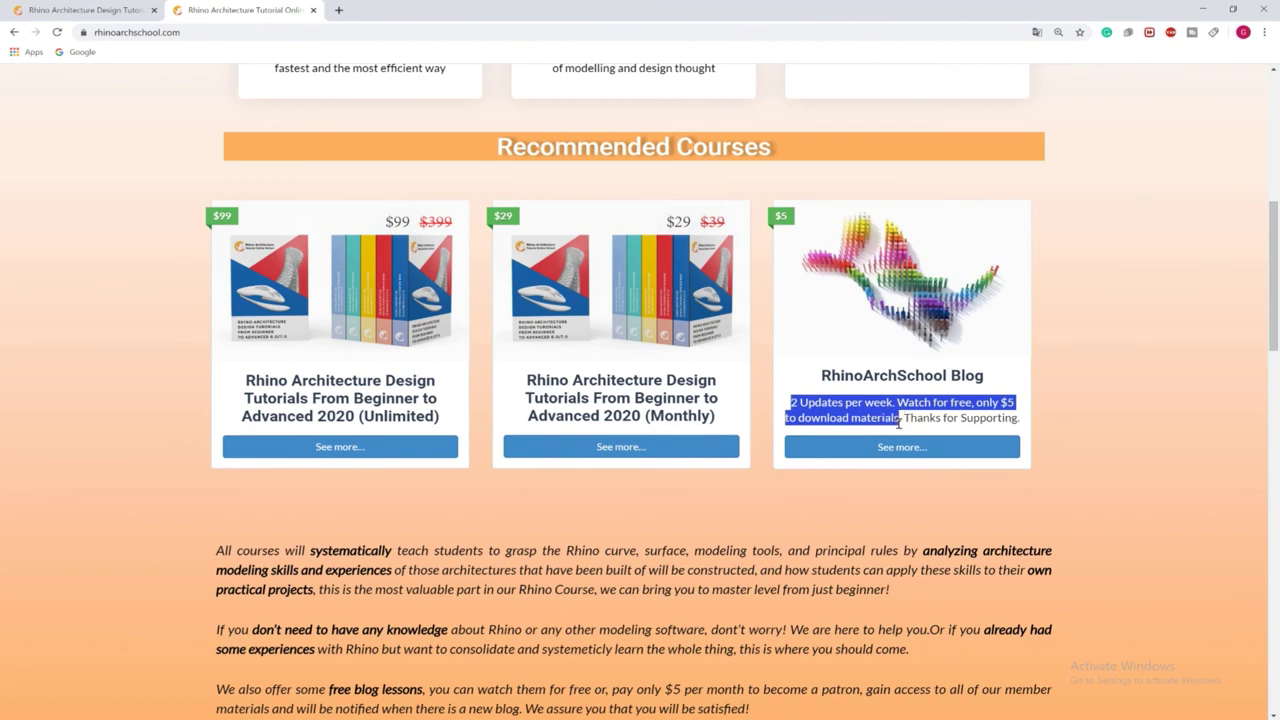
left_click(896, 416)
left_click_drag(905, 417, 1027, 423)
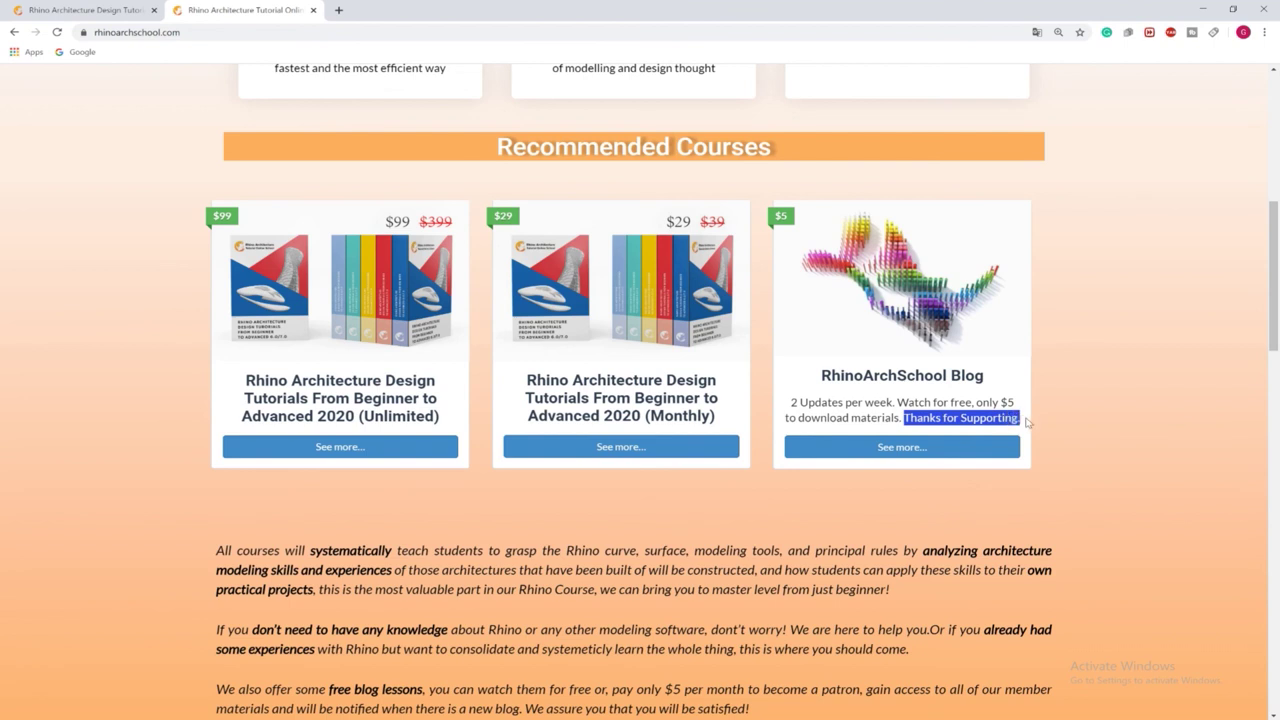
left_click(1004, 416)
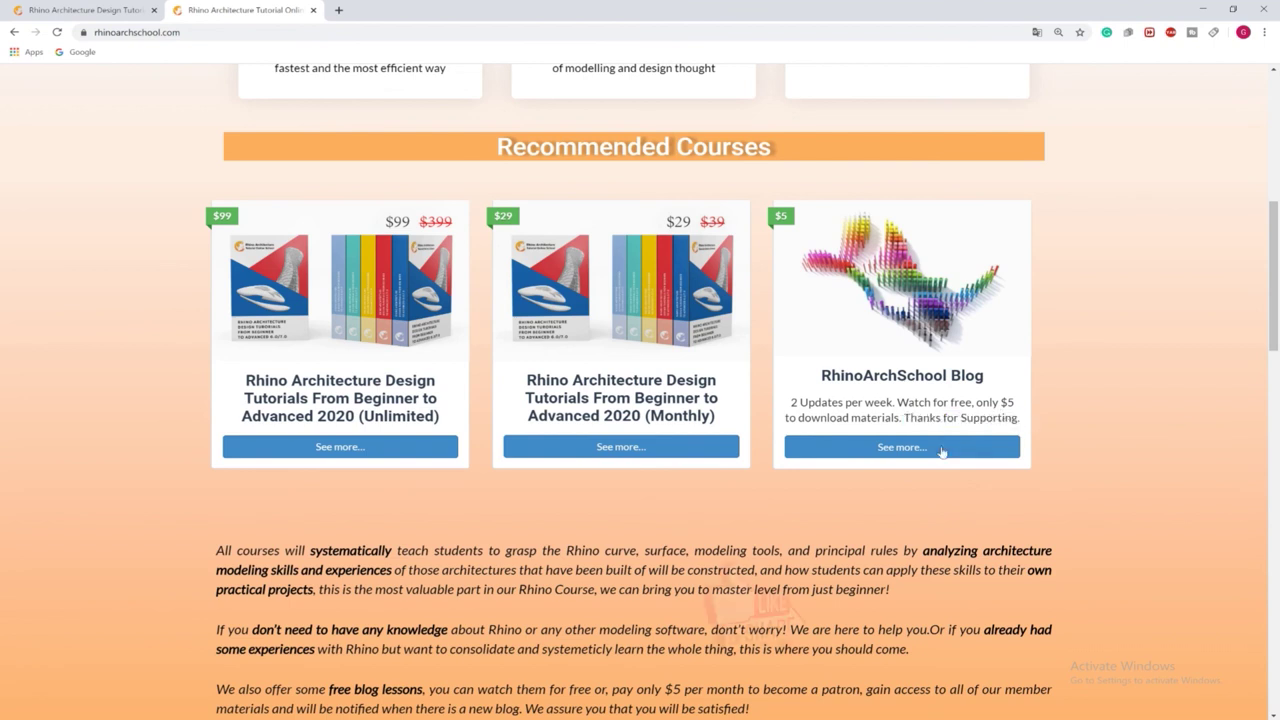